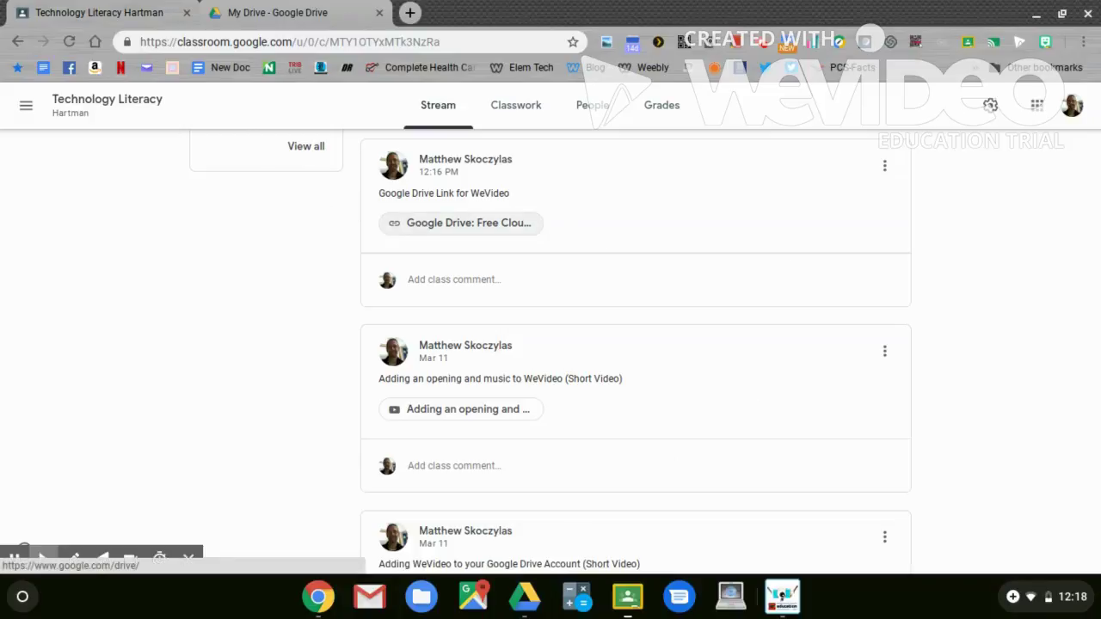
- In Google Drive's New menu, expand More and scroll the app list to WeVideo – Video Editor
click(317, 15)
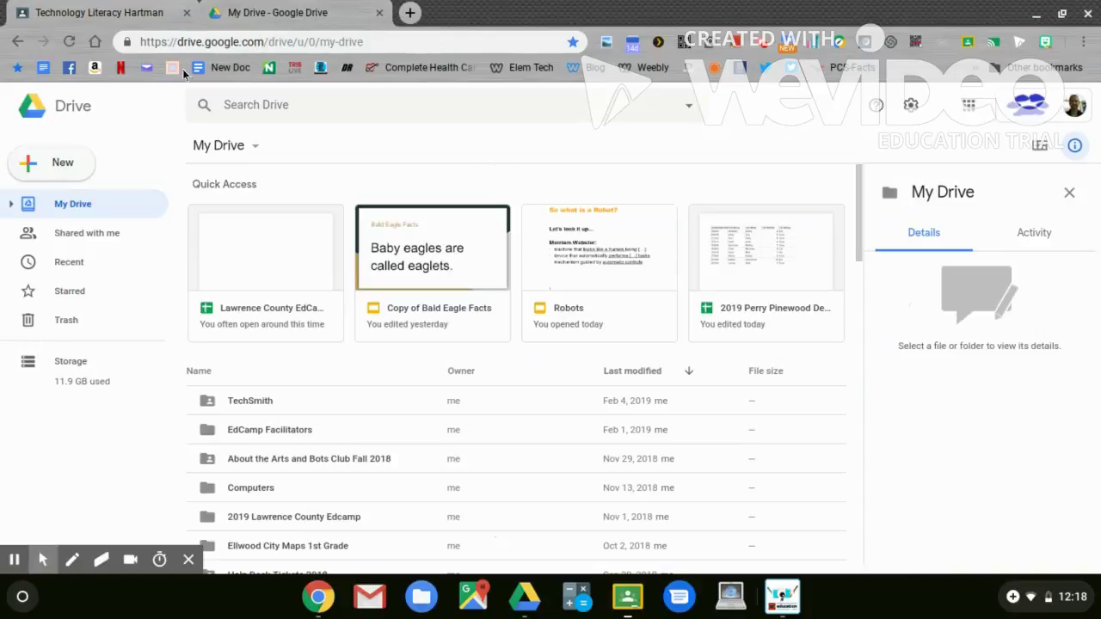
click(63, 163)
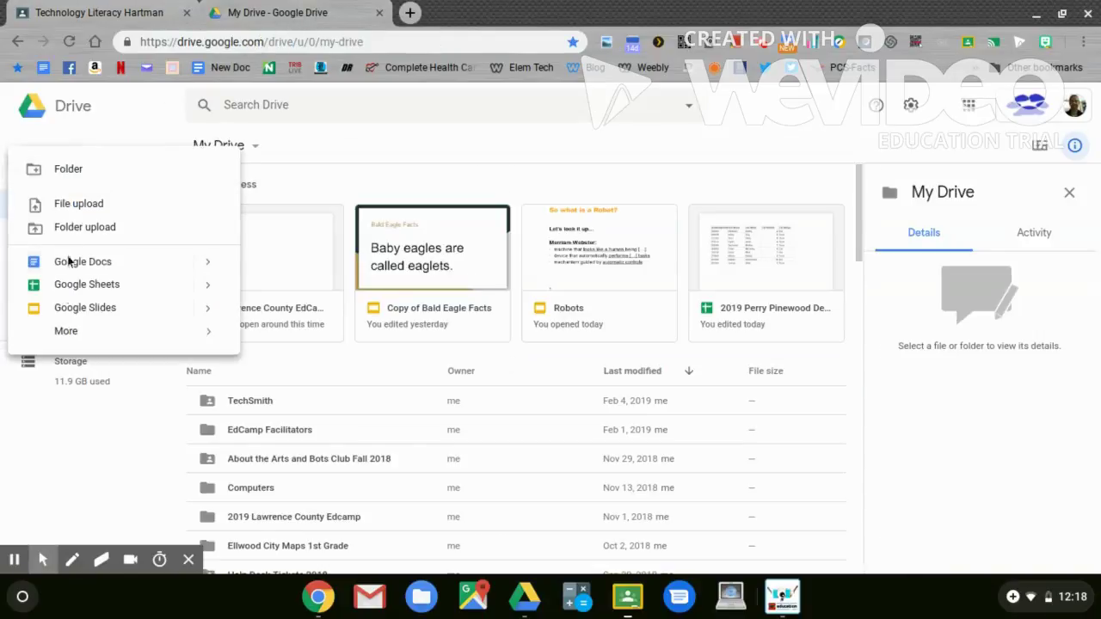
mouse_move(74, 330)
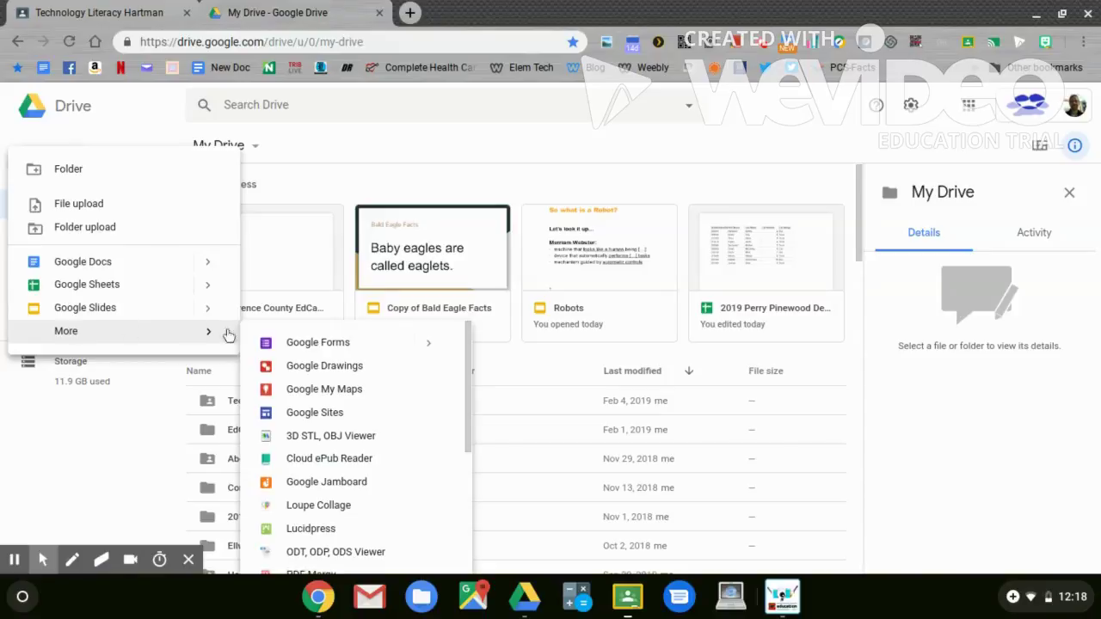
scroll(315, 470, down, 3)
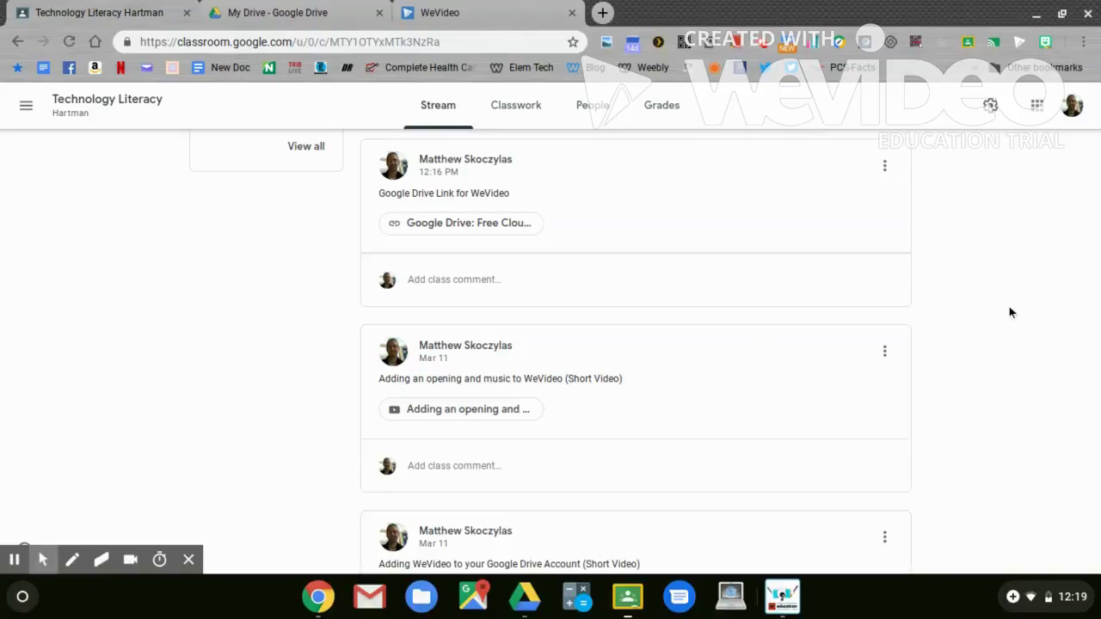
- Scroll the Classroom stream to the 'Last weeks video assignment' post with the WeVideo Lesson 1 video
scroll(1011, 313, down, 2)
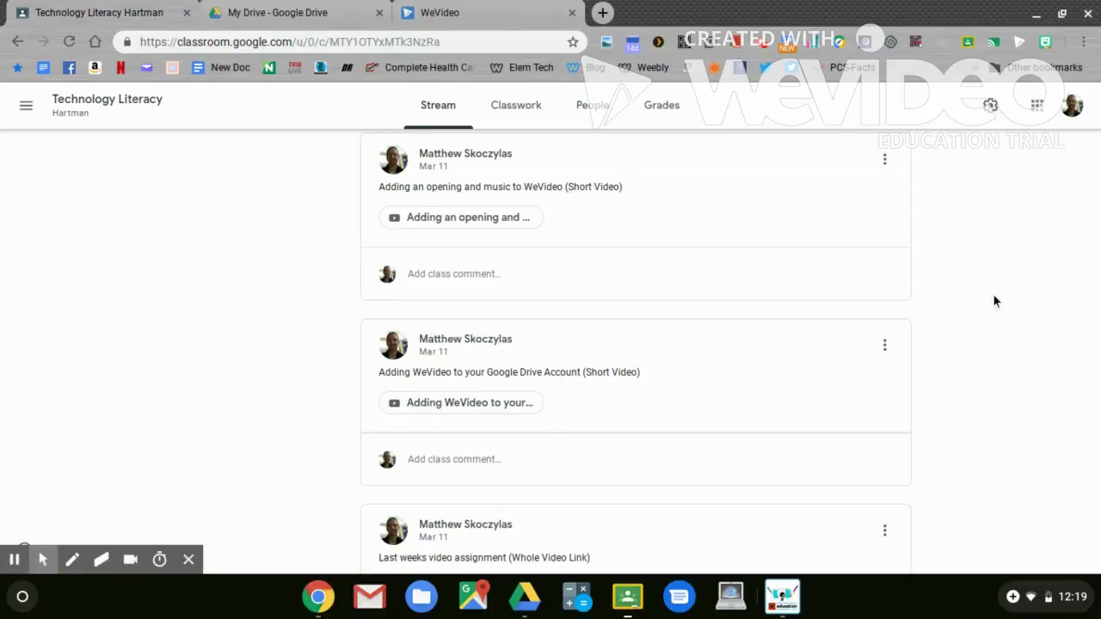
scroll(994, 296, down, 2)
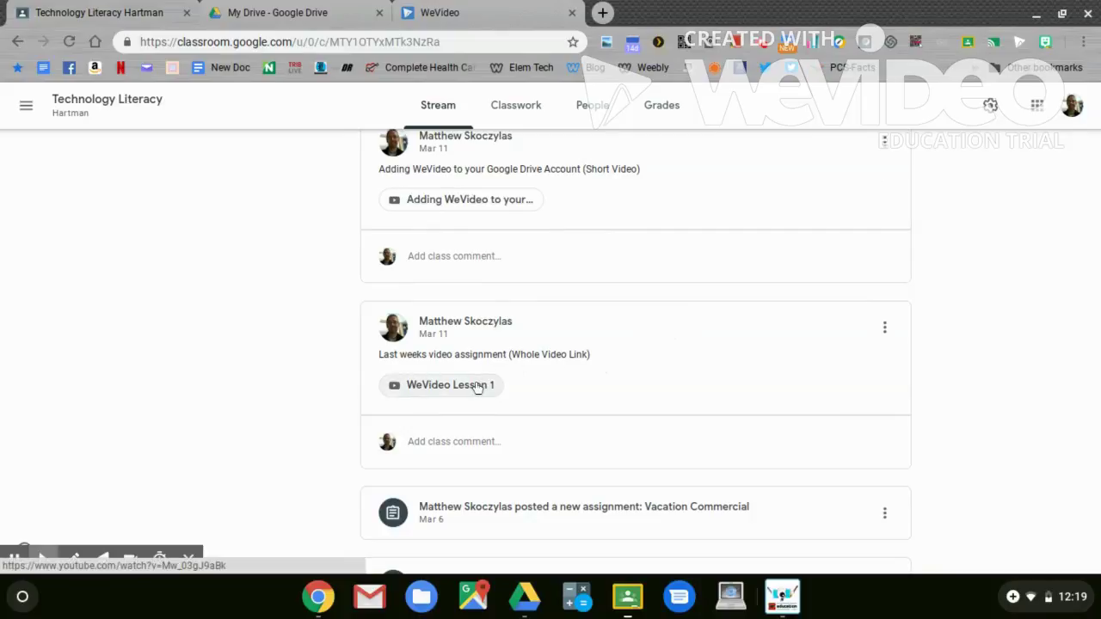
- Open 'My Video' from WeVideo's Recent edits in the editor and preview it up to 00:05:17
click(366, 8)
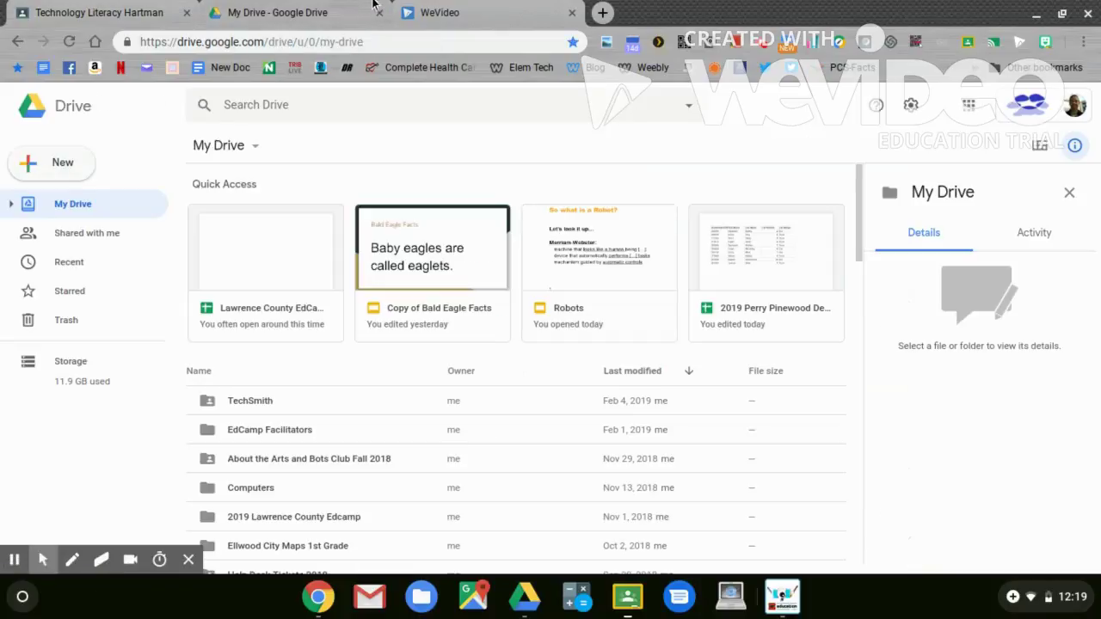
click(443, 11)
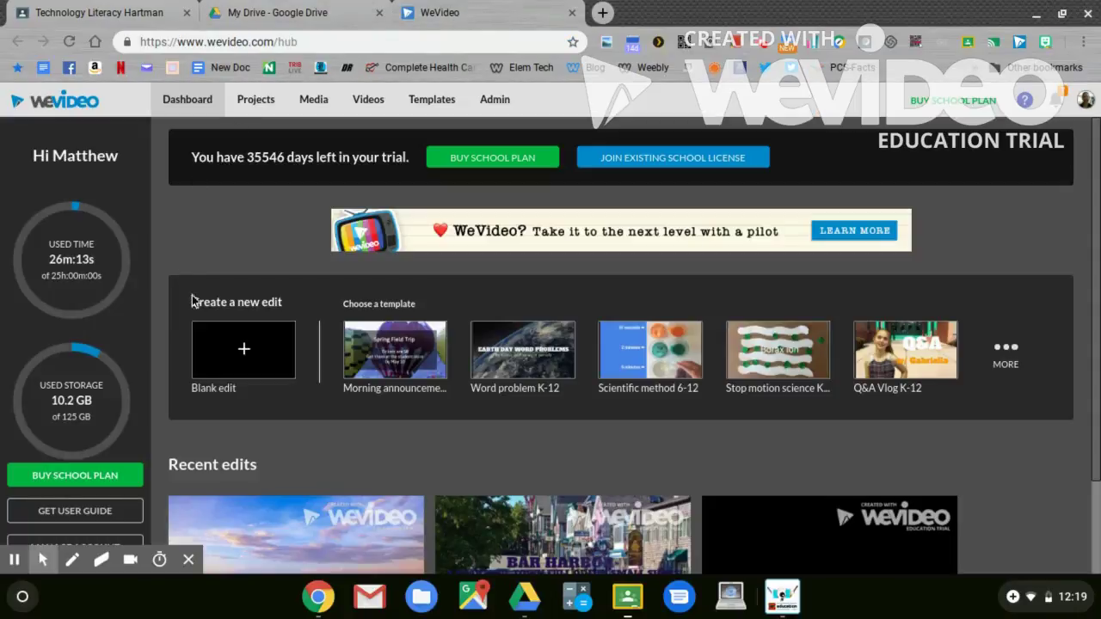
scroll(330, 284, down, 3)
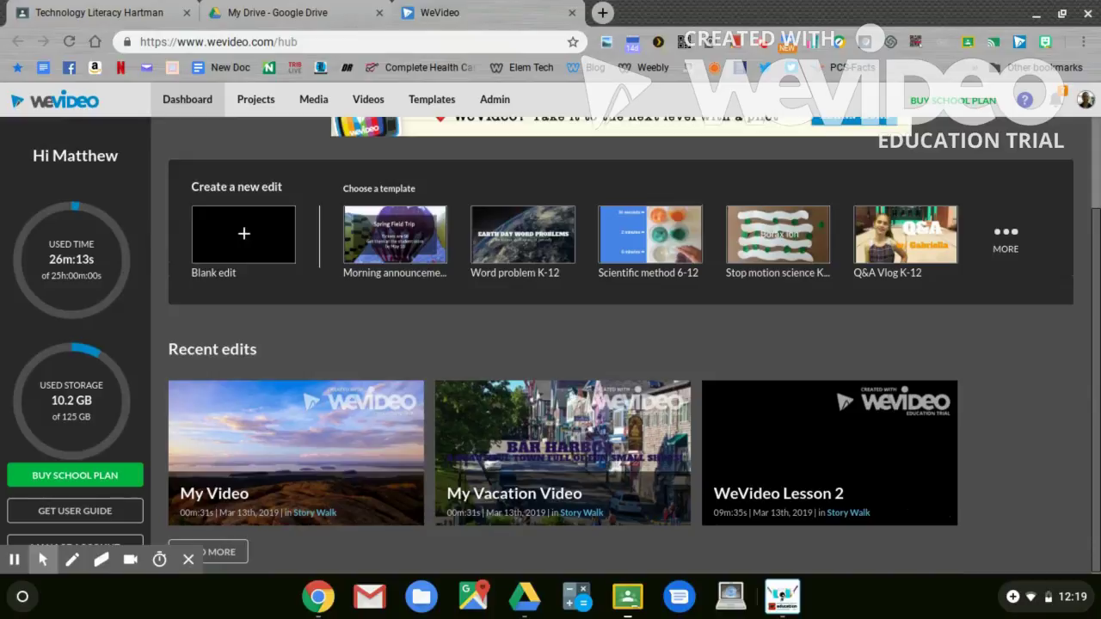
mouse_move(258, 442)
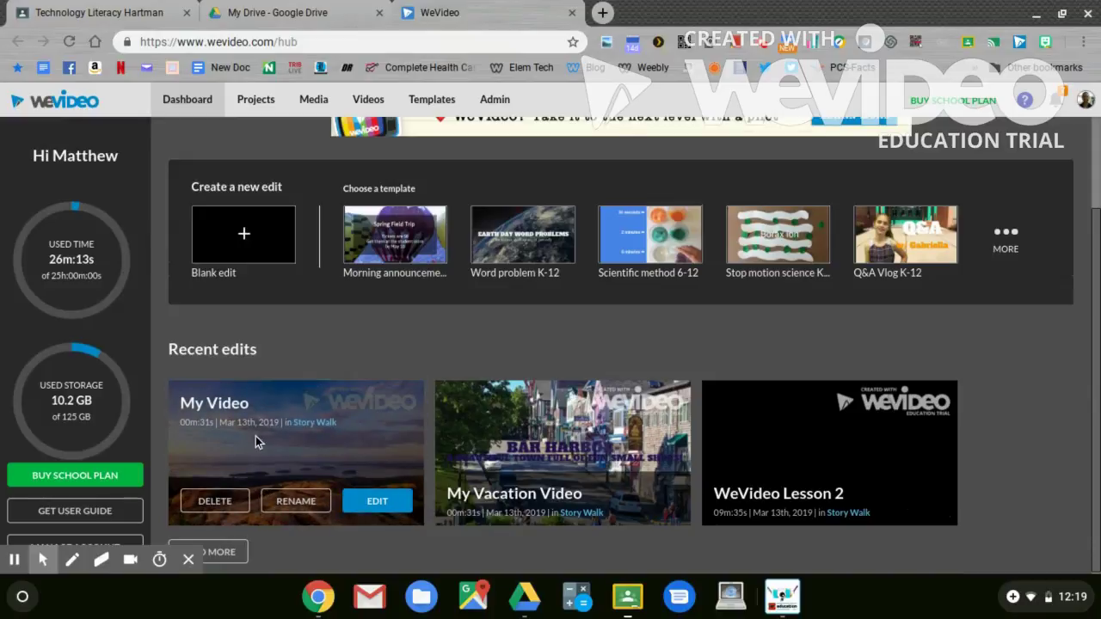
click(375, 499)
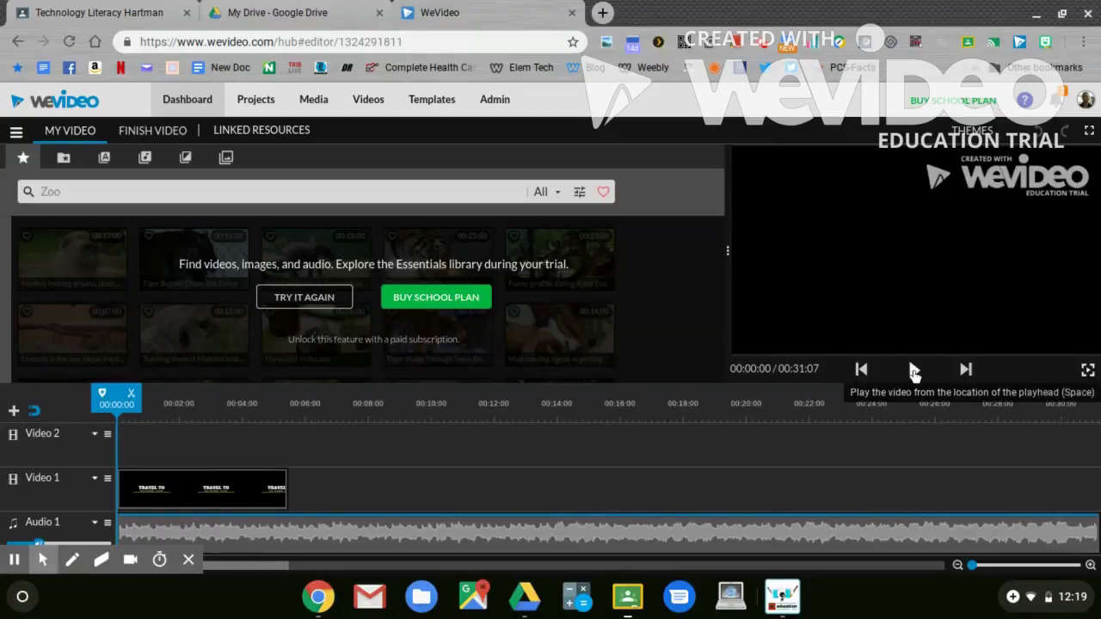
click(914, 370)
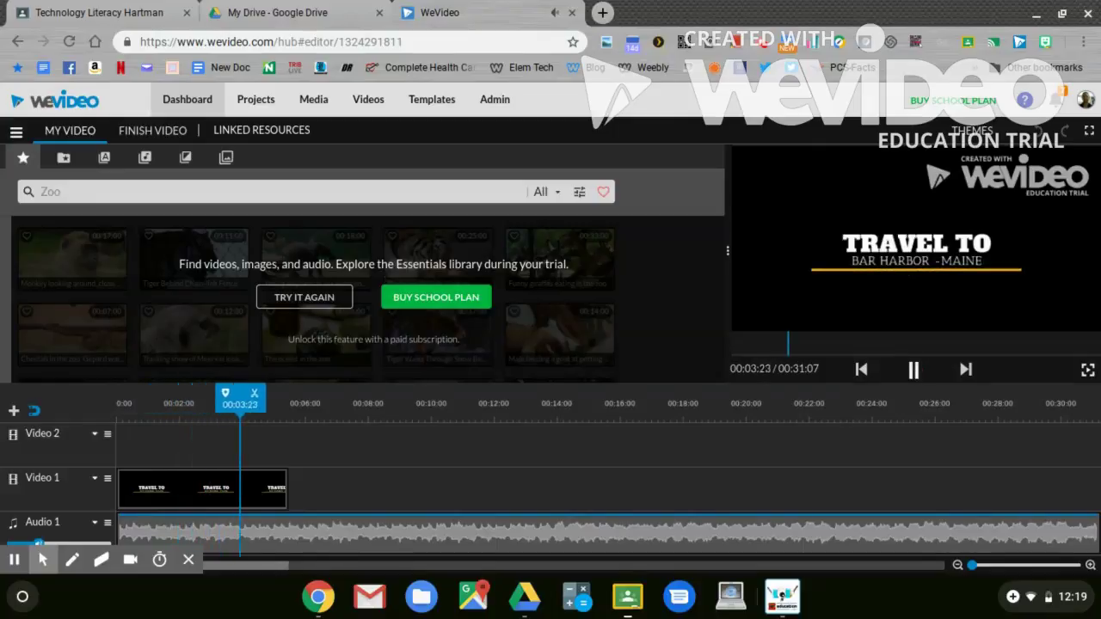
click(914, 370)
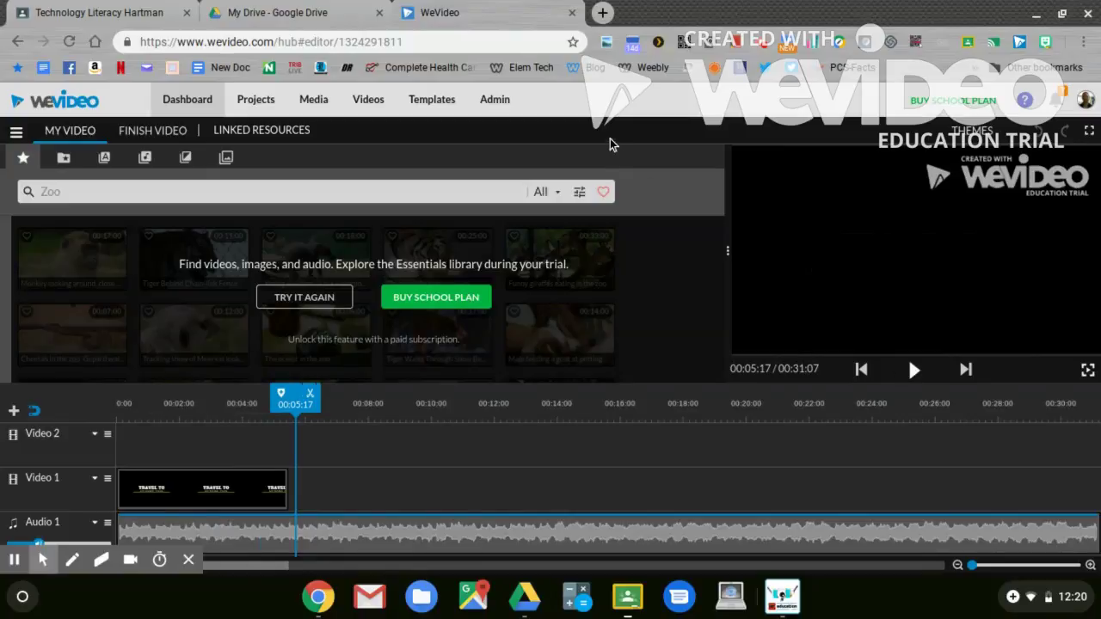
- Search Google for 'bar harbor maine' in a new tab
click(602, 13)
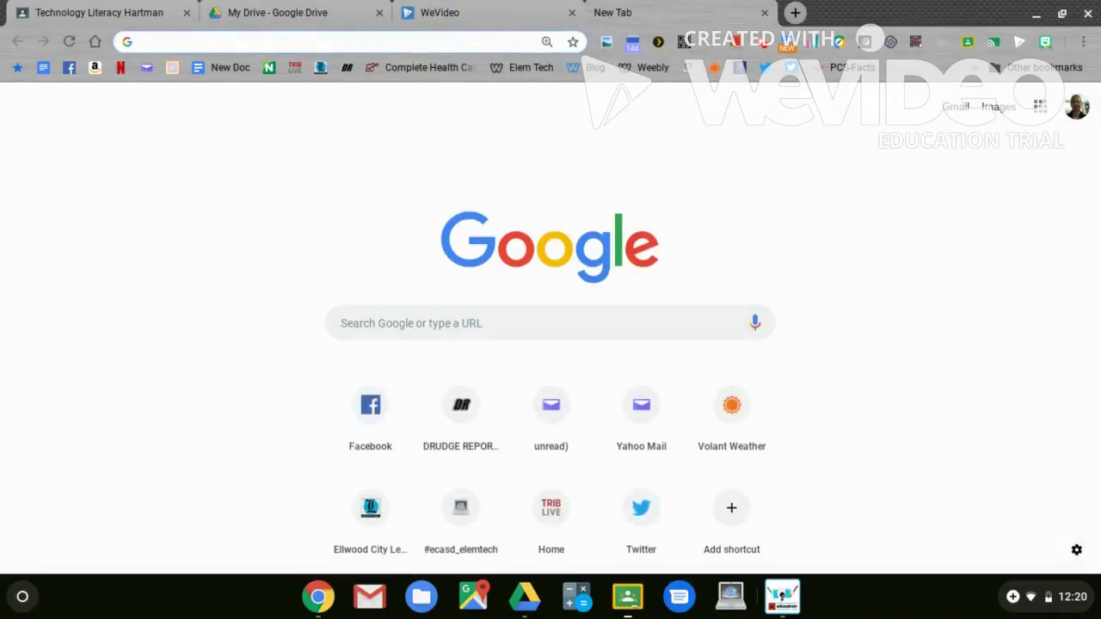
click(443, 320)
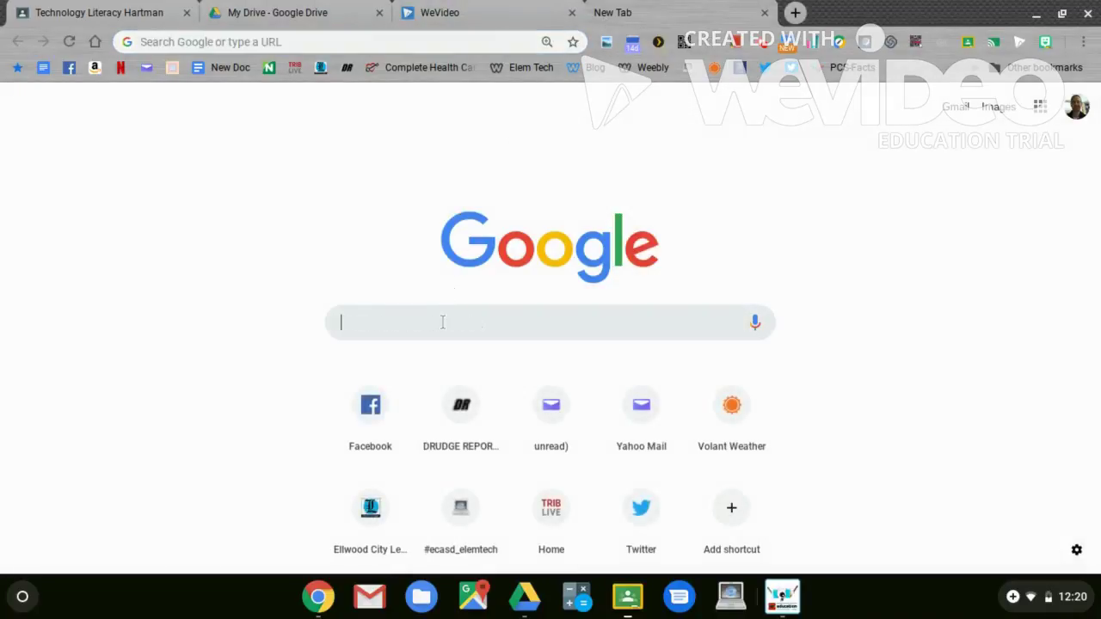
text(bar harbor maine)
key(Return)
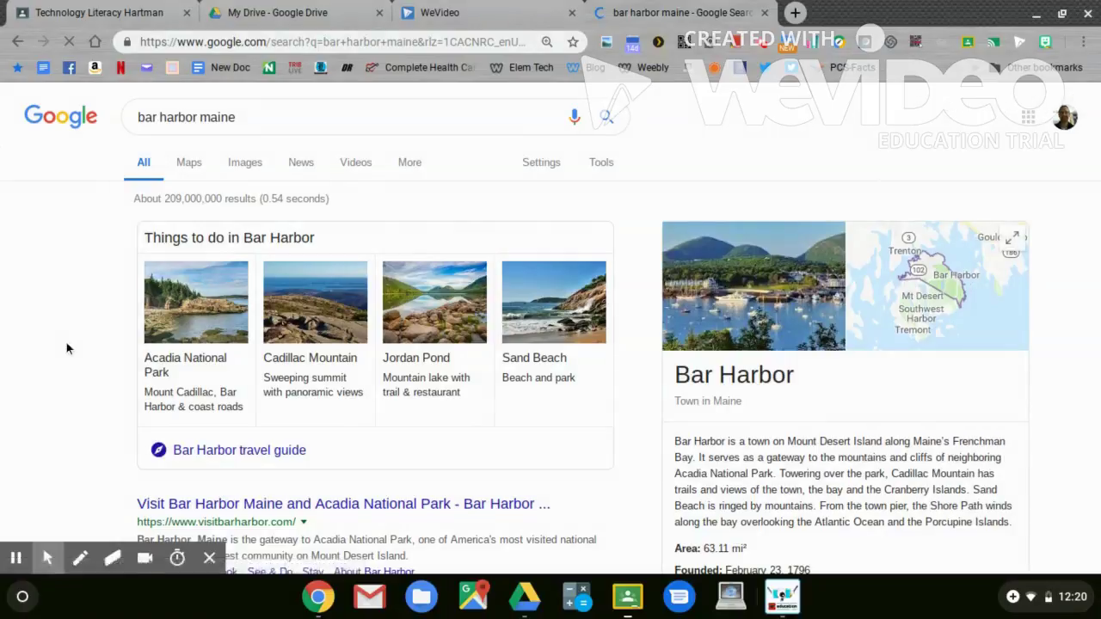
- Show image results filtered to Labeled for reuse with modification
click(244, 163)
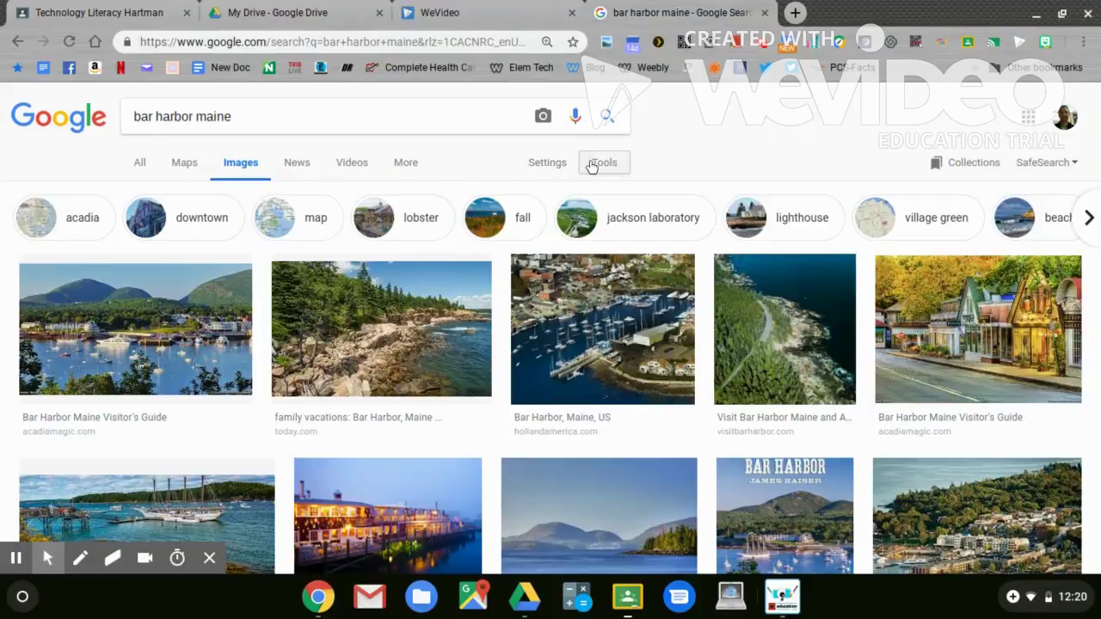
click(595, 166)
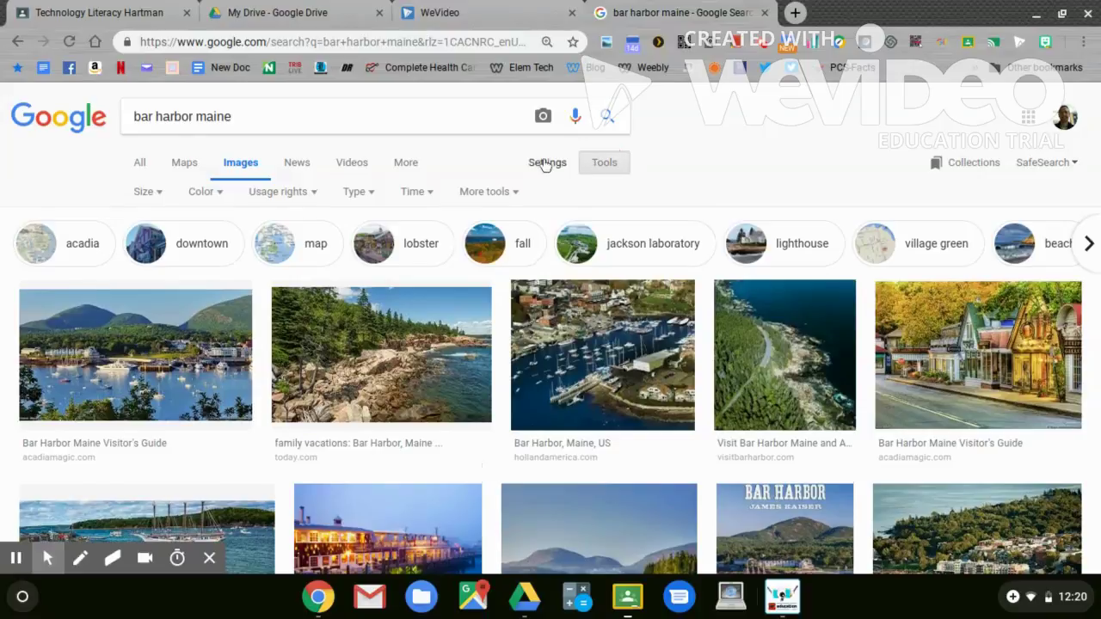
click(303, 192)
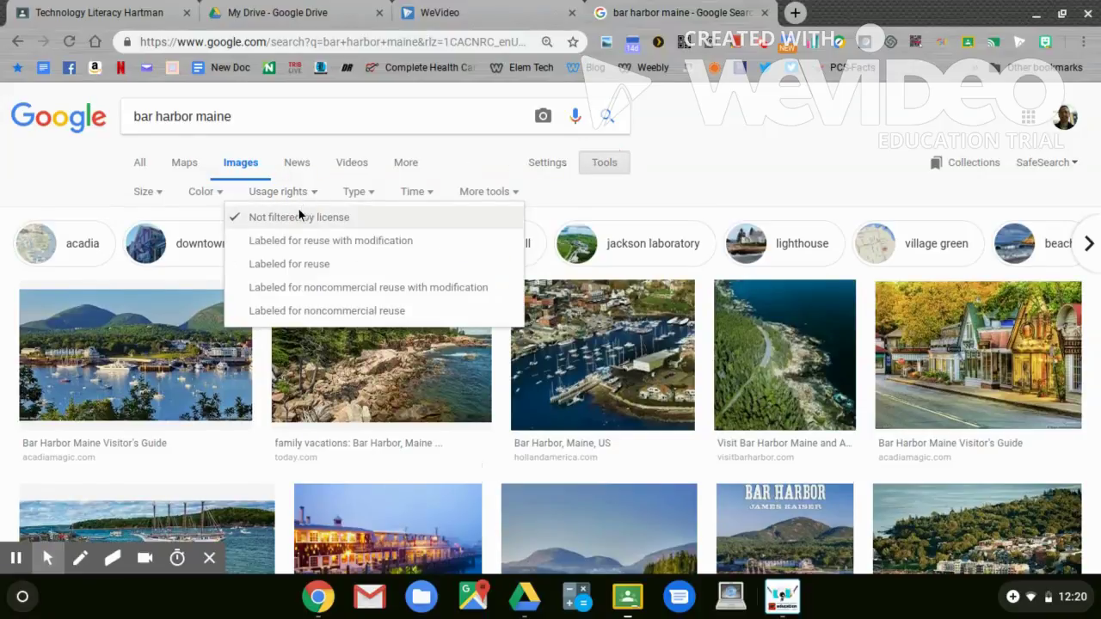
click(296, 241)
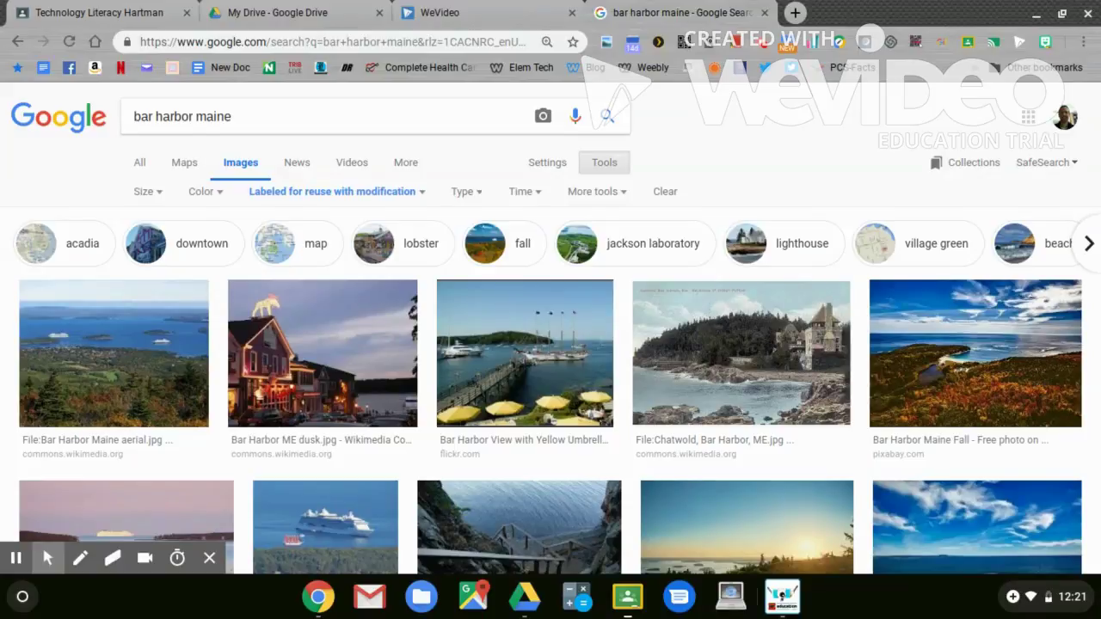
- Save the aerial photo as Bar_Harbor_Maine_aerial.jpg in Downloads and close its preview
click(116, 340)
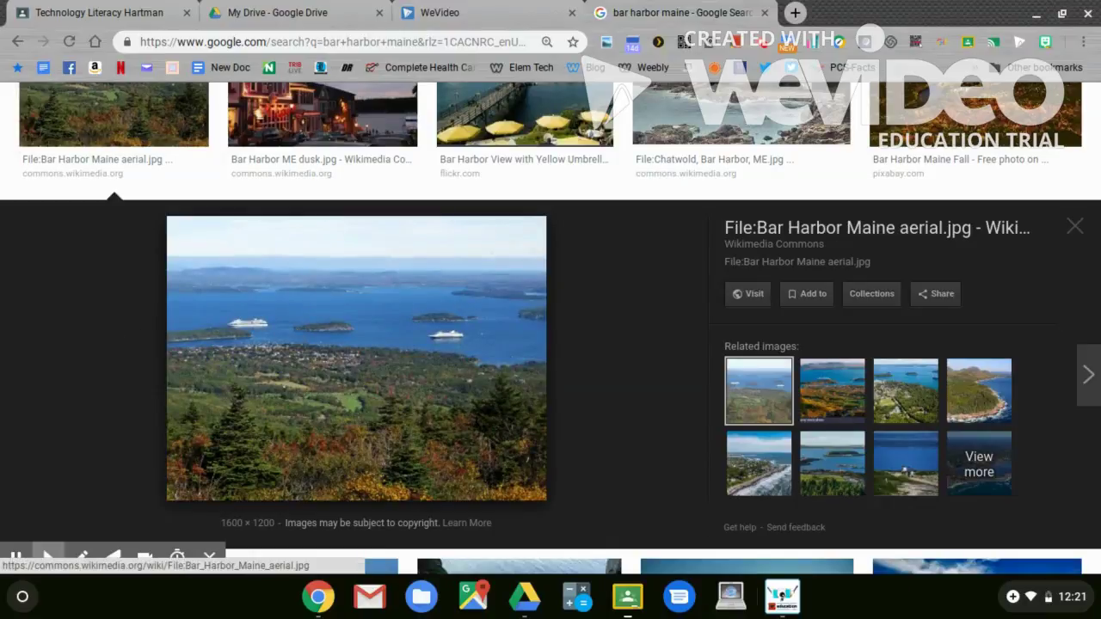
right_click(297, 336)
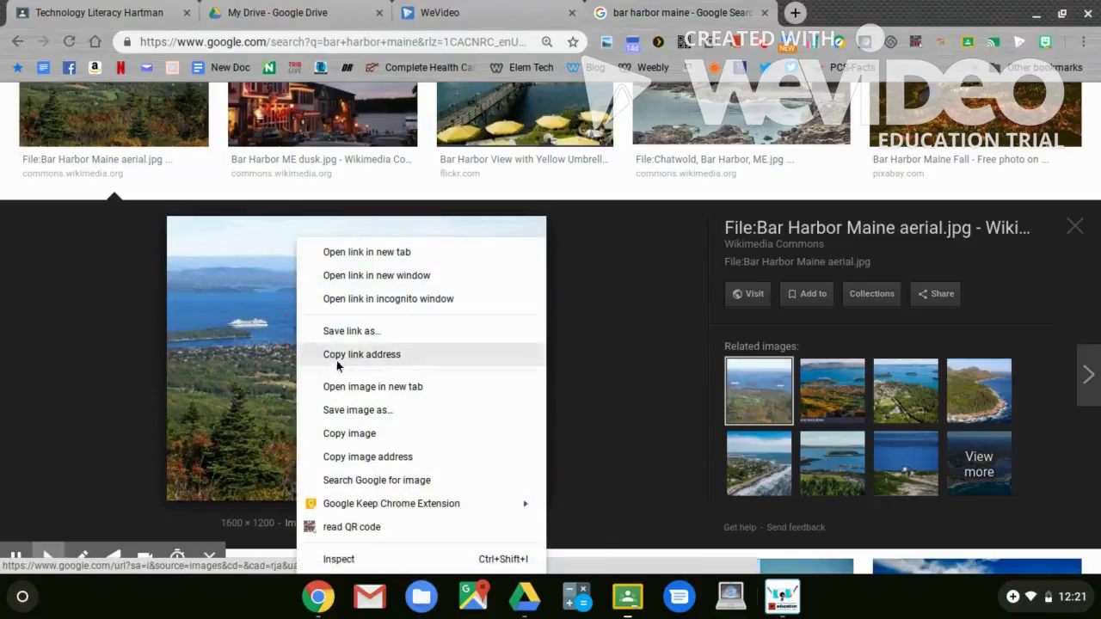
click(344, 409)
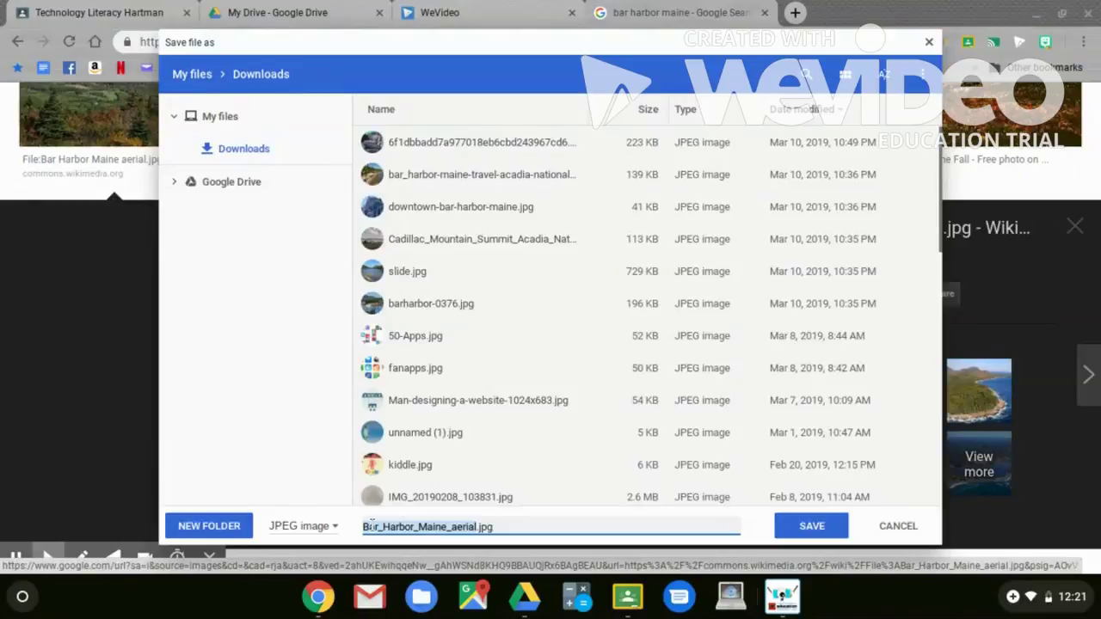
click(809, 527)
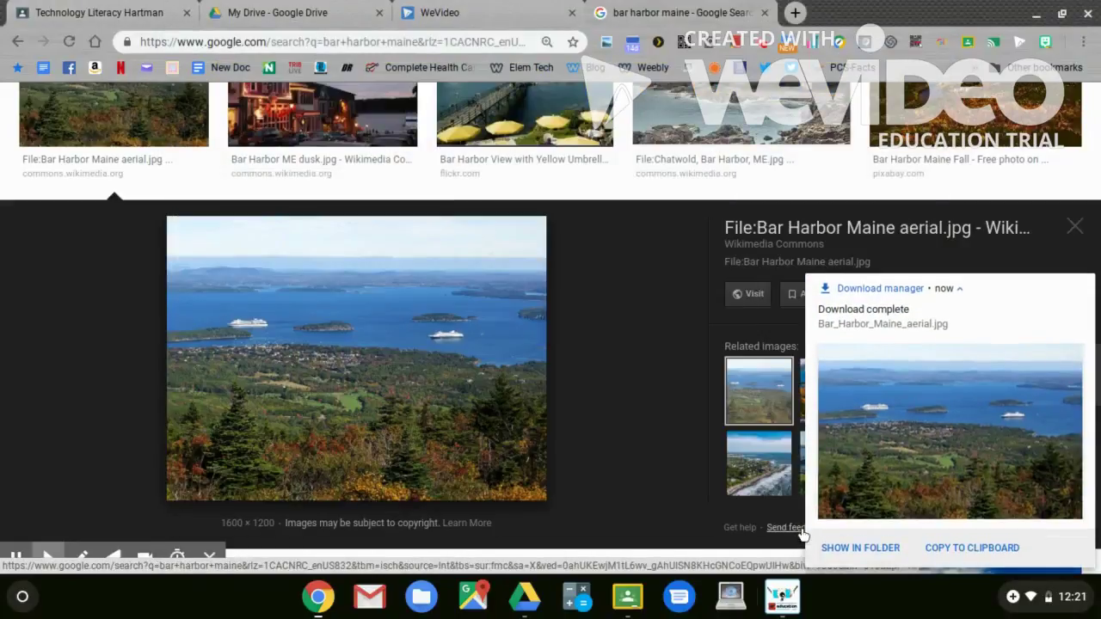
click(1086, 289)
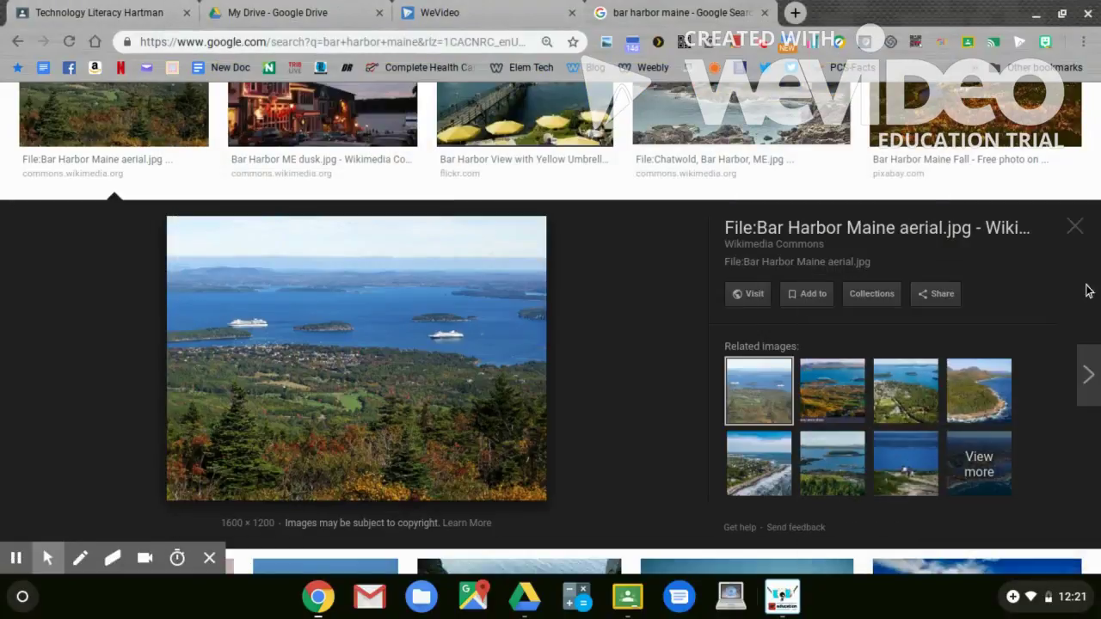
click(1079, 235)
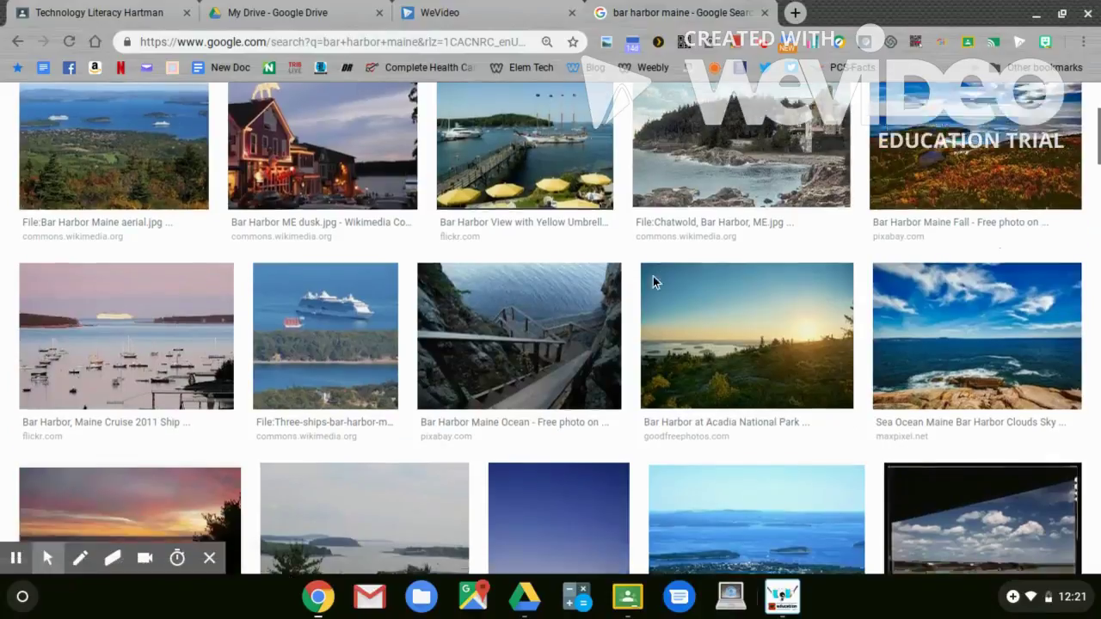
- Save the lighthouse photo to Downloads and close its preview
scroll(653, 276, down, 2)
scroll(653, 280, down, 6)
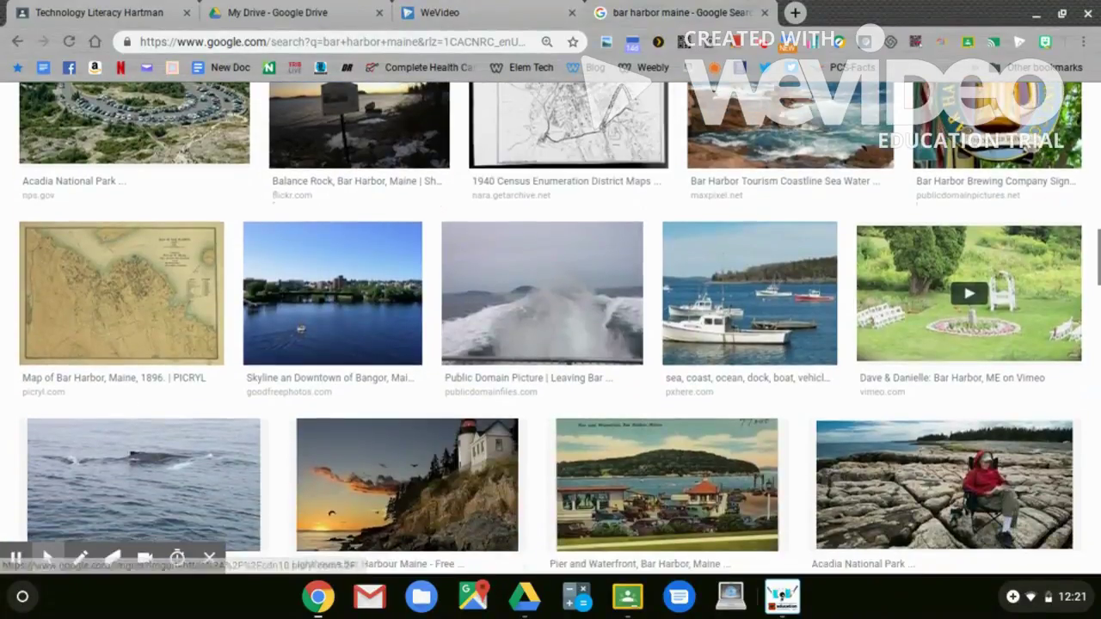
scroll(536, 300, down, 1)
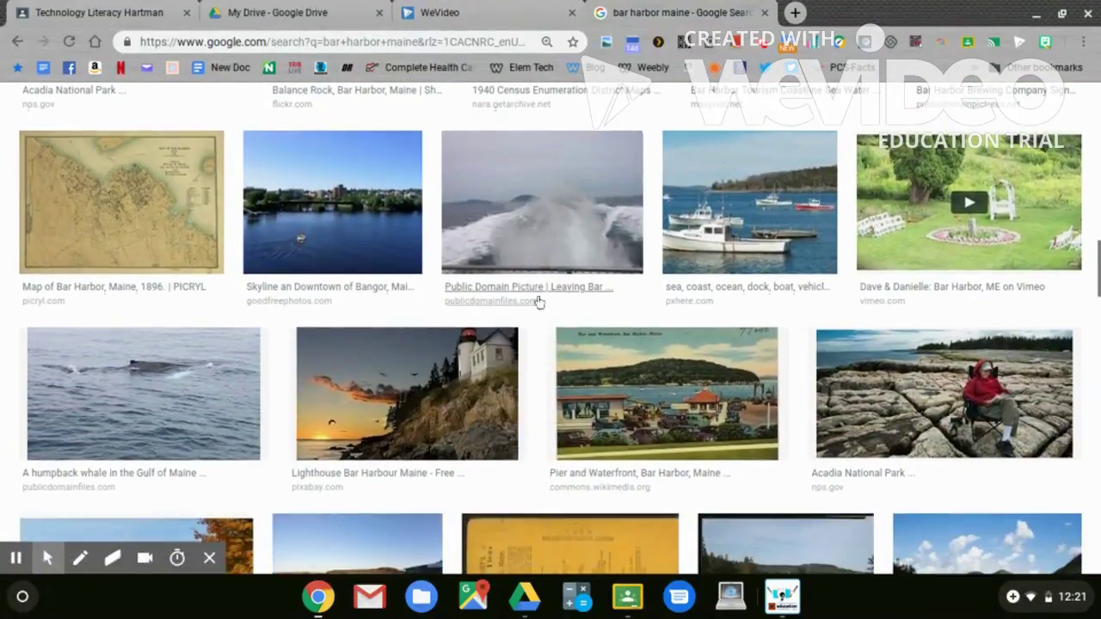
click(407, 367)
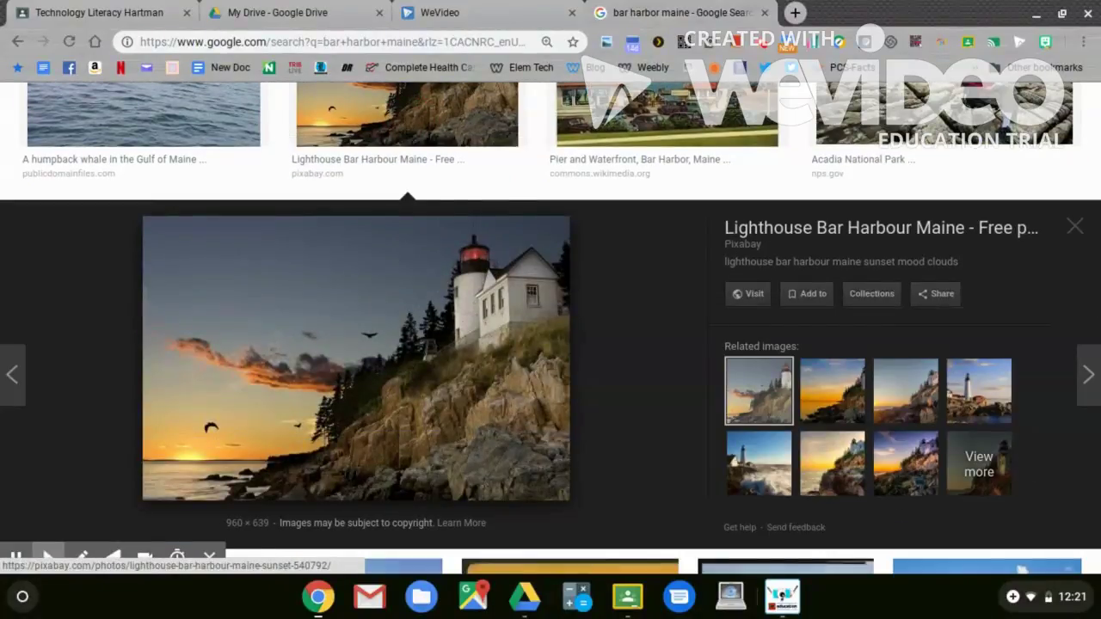
right_click(407, 367)
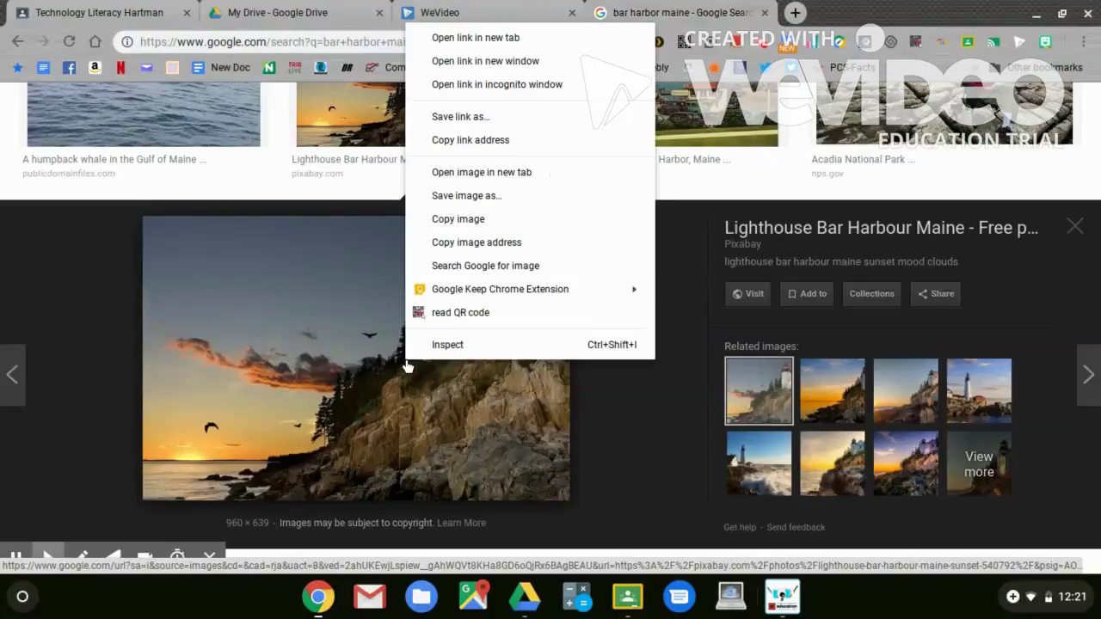
click(483, 196)
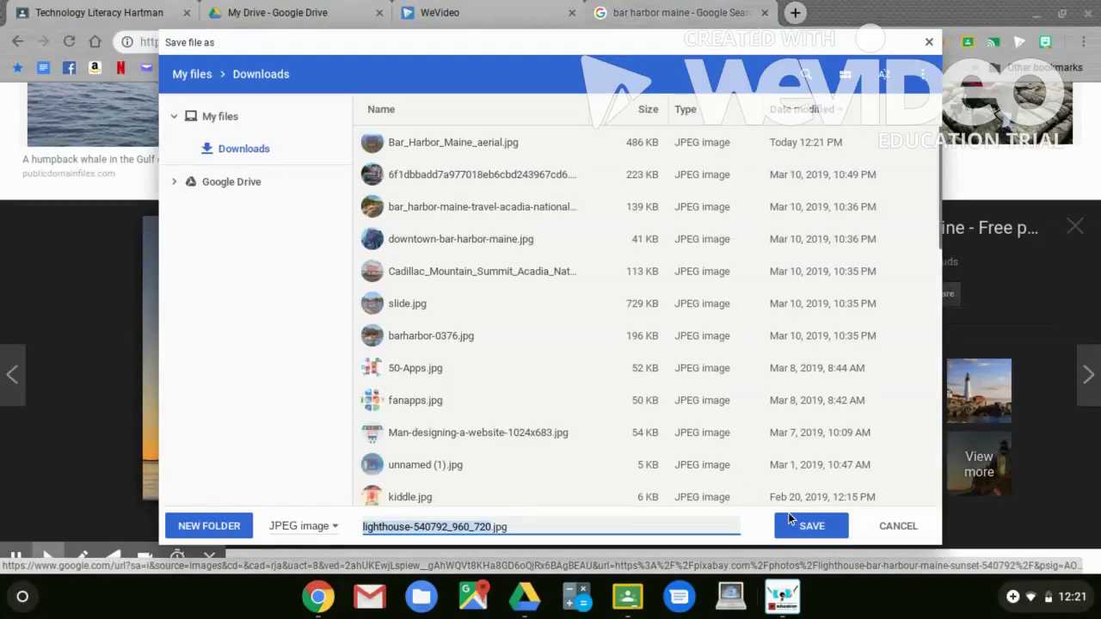
click(793, 524)
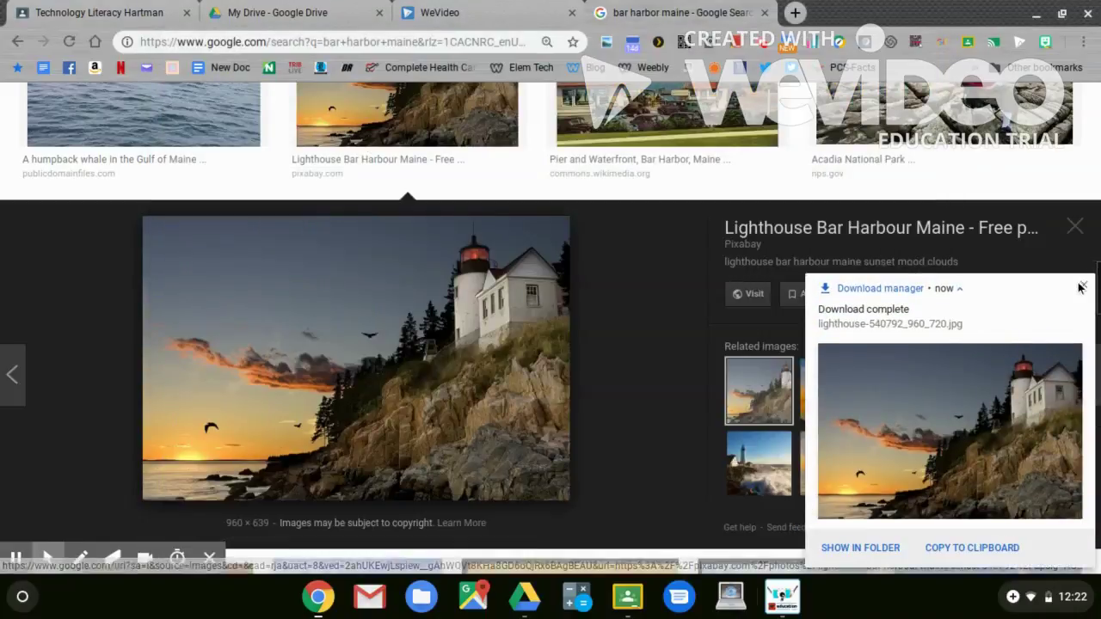
click(1077, 229)
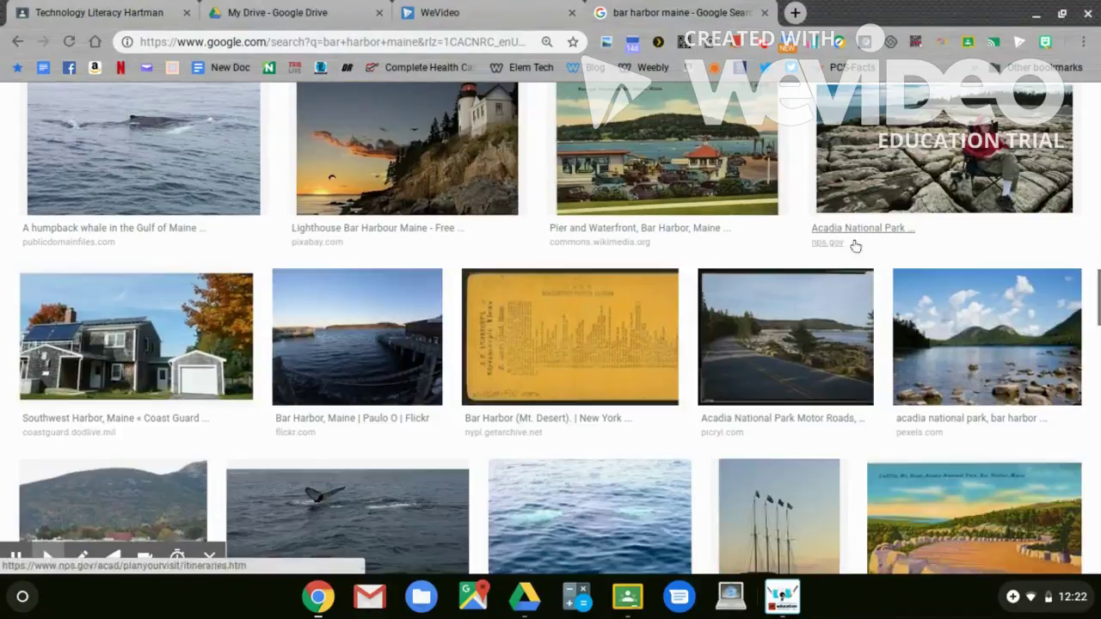
- Save the Ocean Water Reflections photo as bar harbor.jpeg and close its preview
scroll(720, 273, down, 3)
click(720, 277)
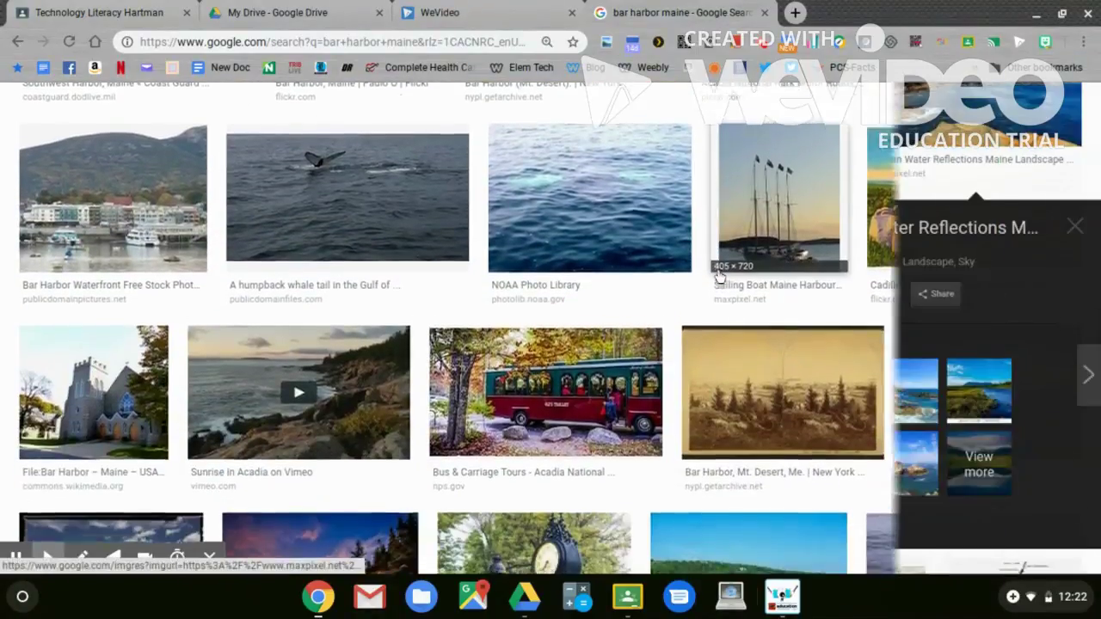
right_click(391, 333)
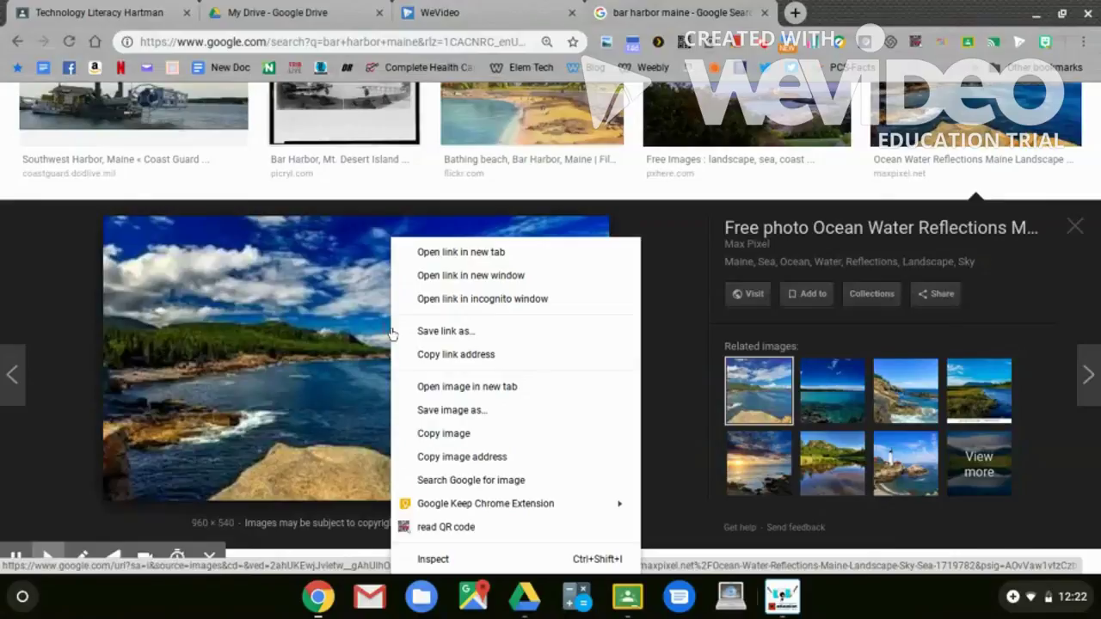
click(443, 412)
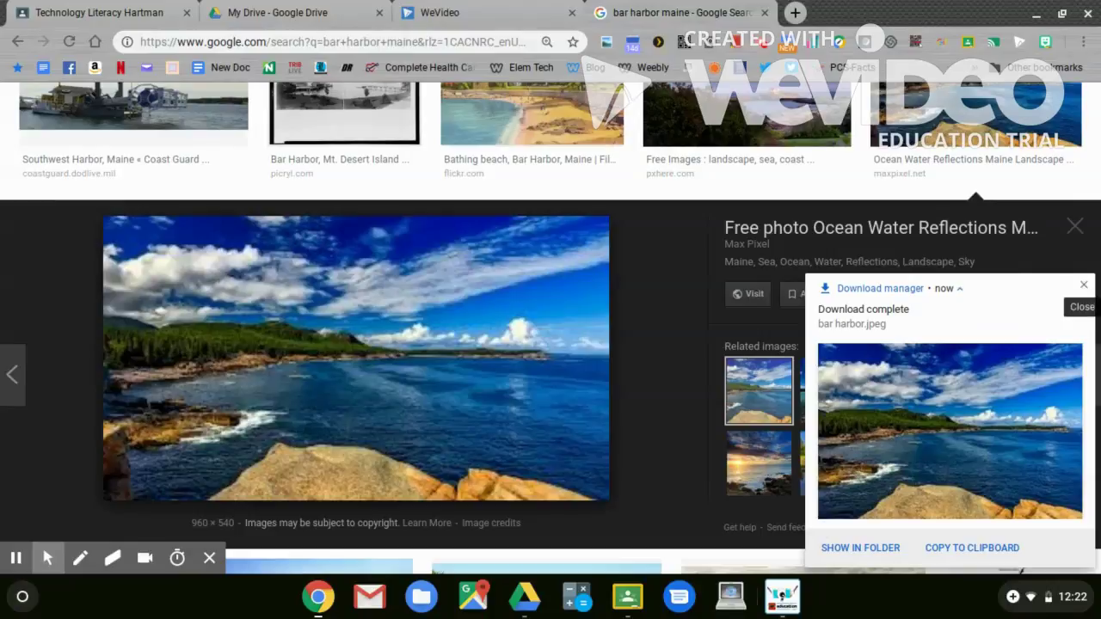
click(1084, 286)
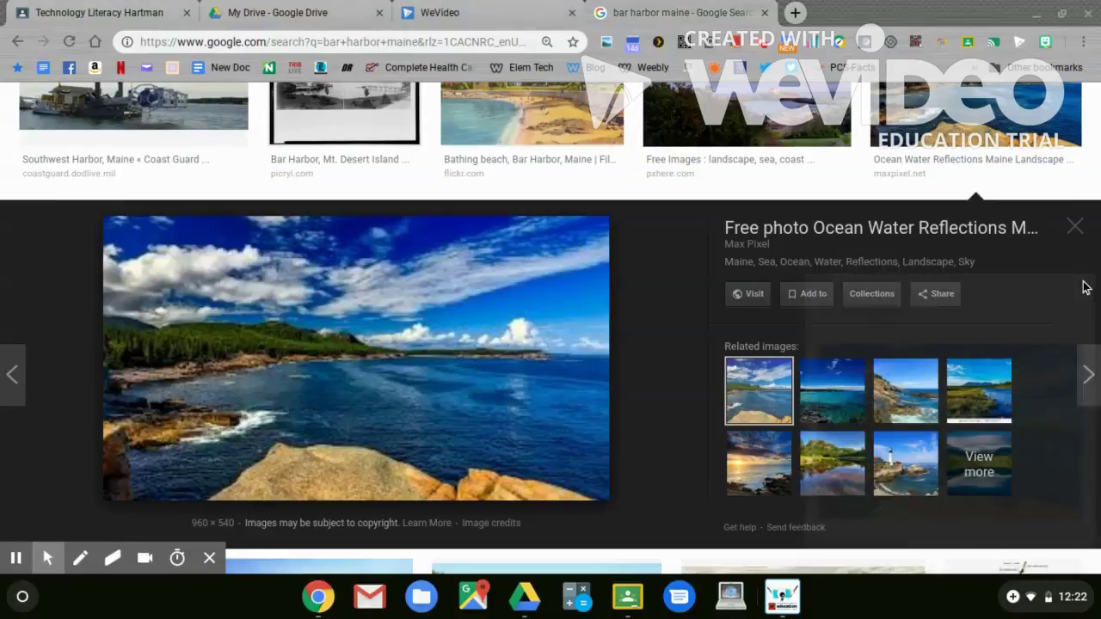
click(1079, 223)
- Open the Mdi Southwest Harbor pier photo preview and bring up its image options
scroll(722, 259, down, 4)
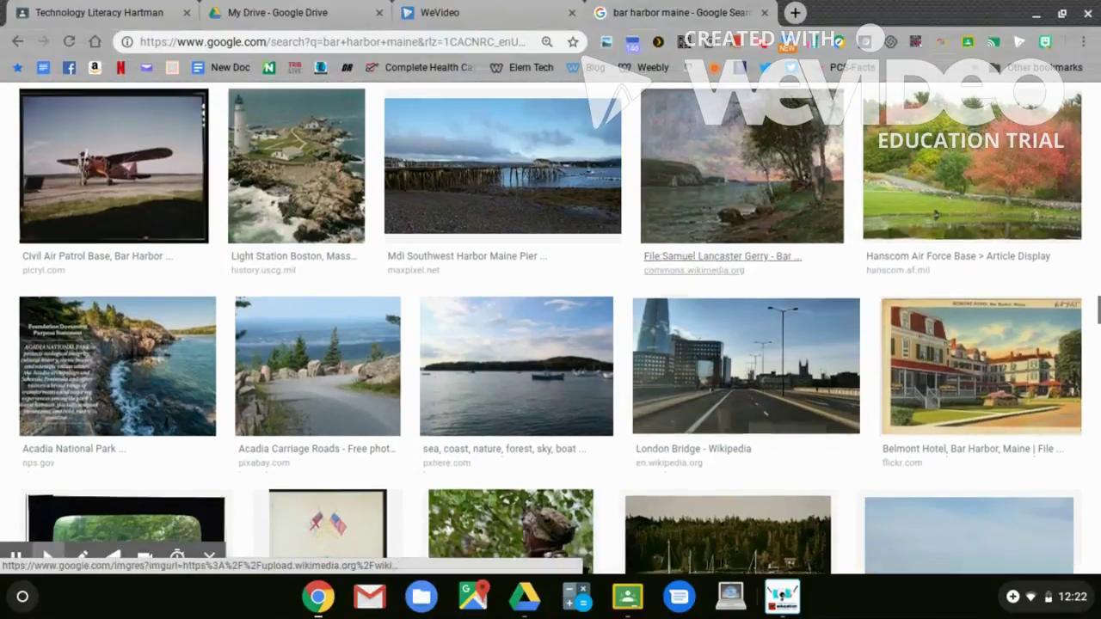
click(503, 168)
right_click(317, 297)
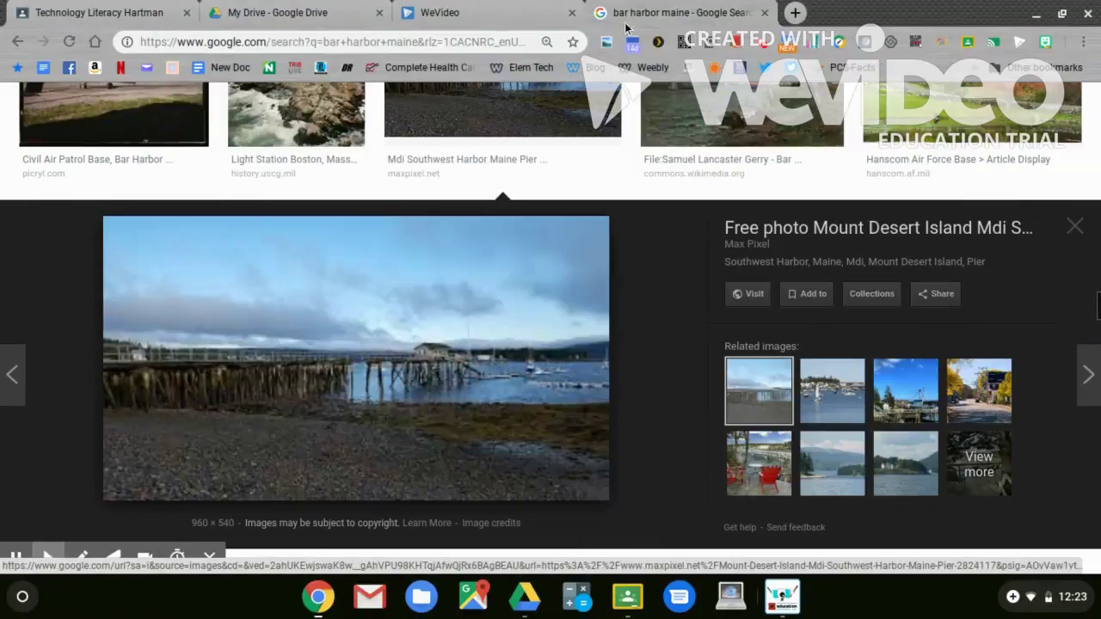
- Switch to the WeVideo editor and show the My media library
click(490, 11)
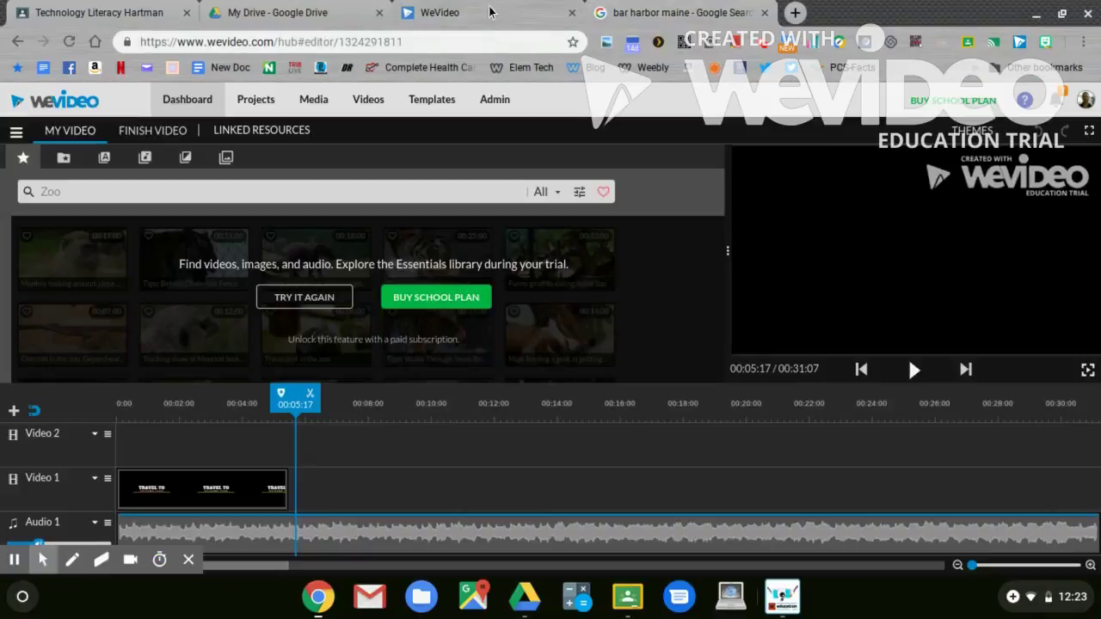
click(66, 161)
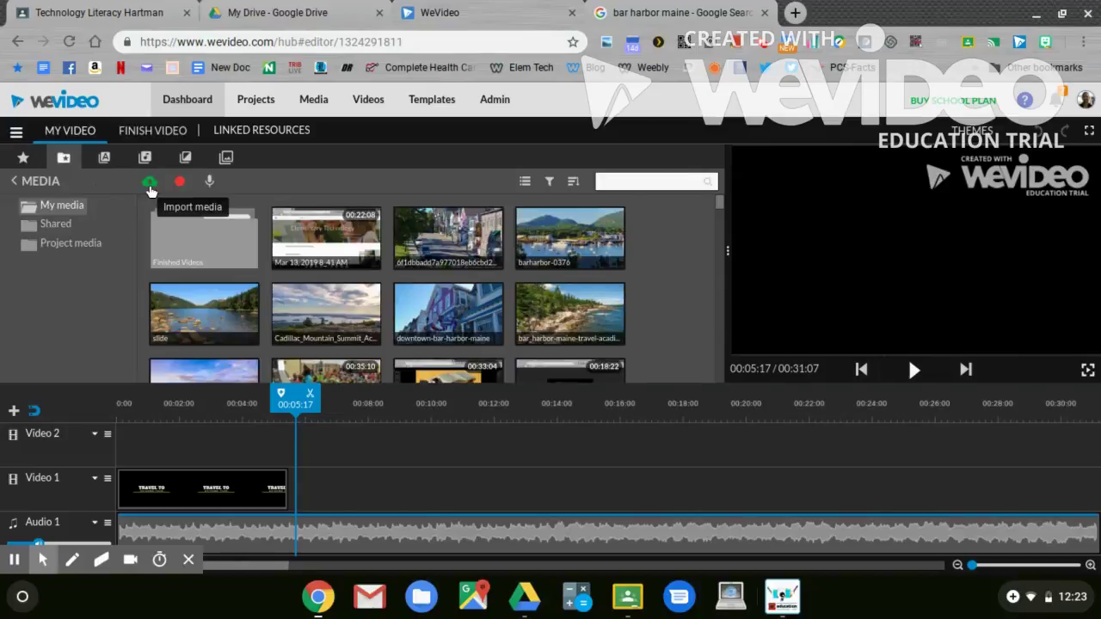
- Import images (2).jpeg, bar harbor.jpeg, the lighthouse photo and Bar_Harbor_Maine_aerial.jpg from Downloads
click(150, 181)
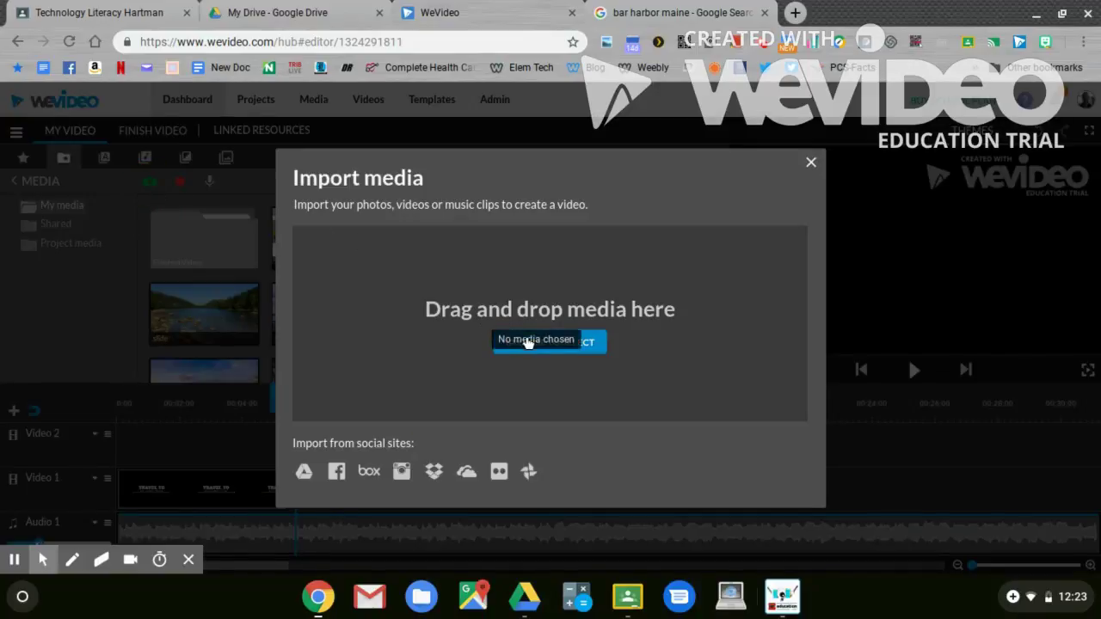
click(530, 343)
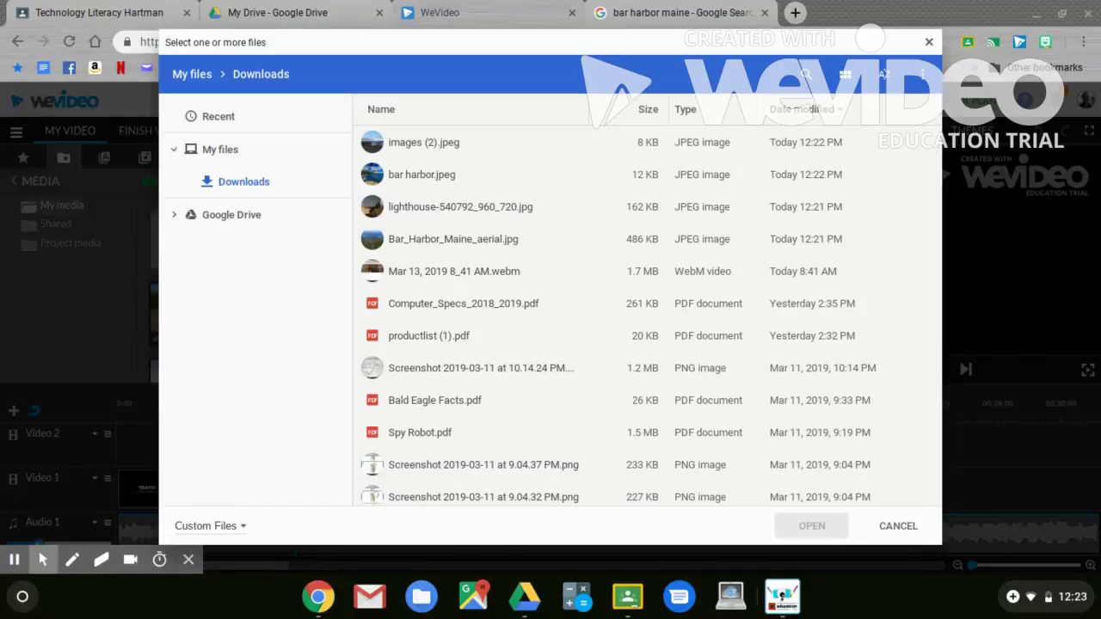
click(419, 146)
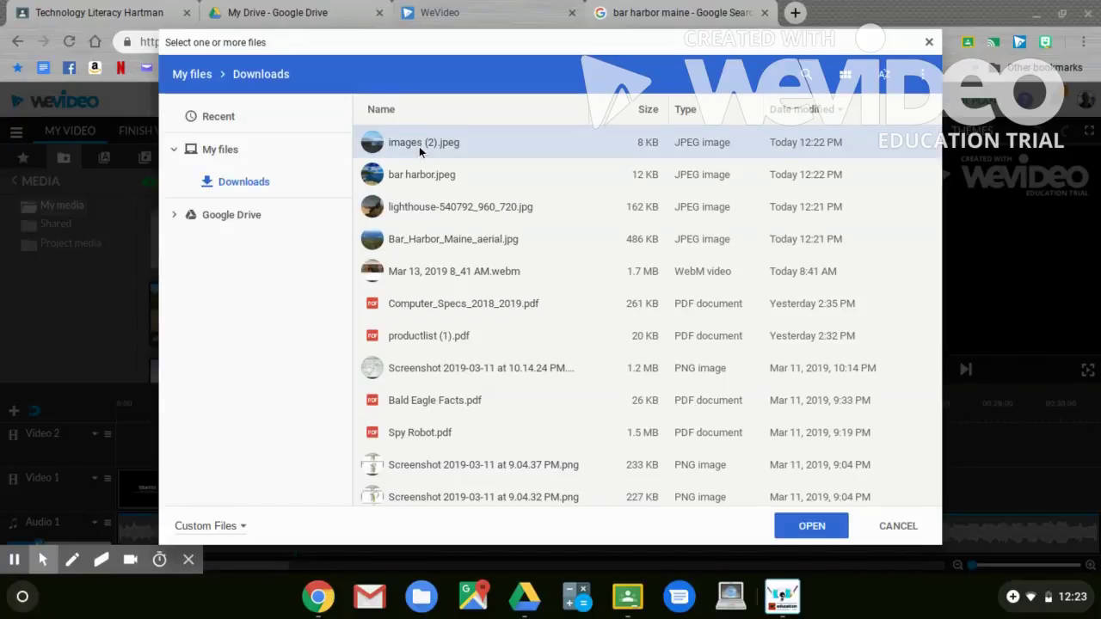
ctrl+click(421, 175)
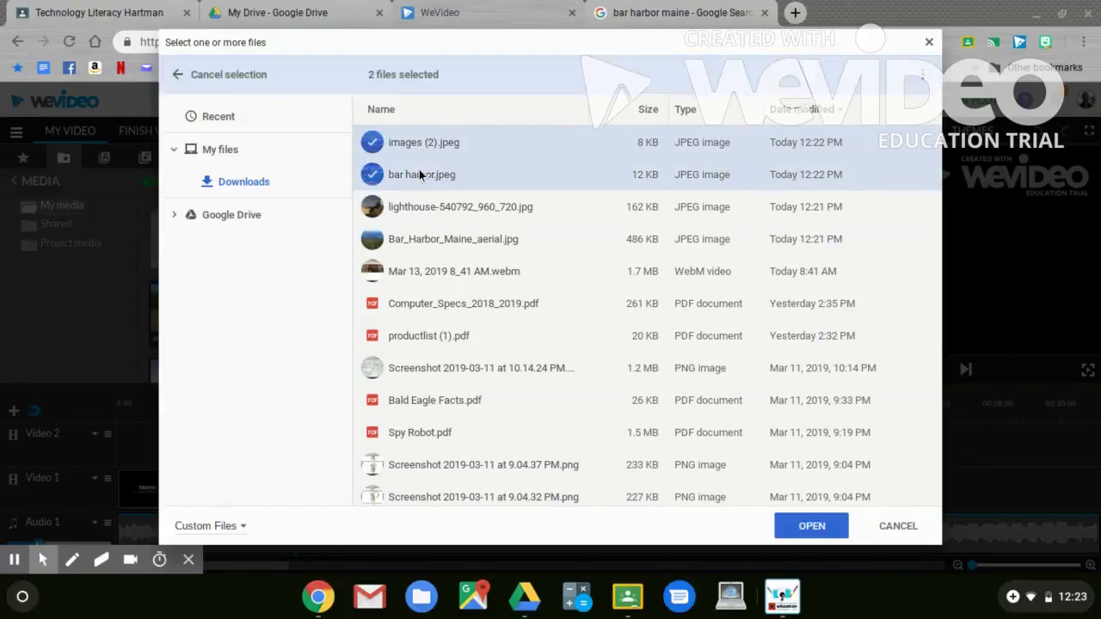
ctrl+click(421, 209)
ctrl+click(423, 238)
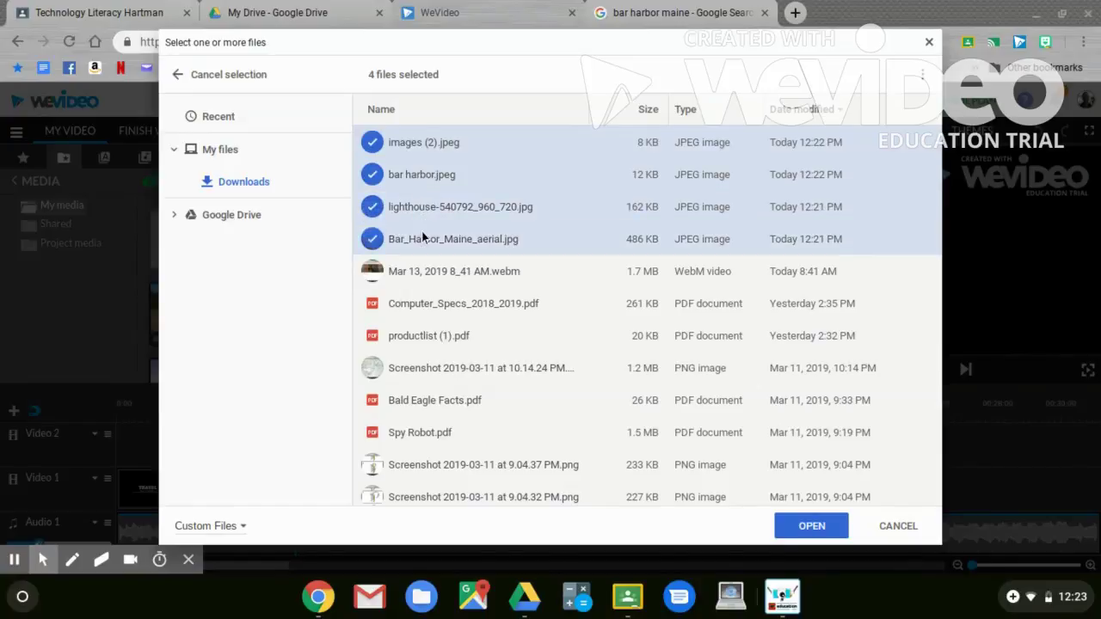
click(791, 522)
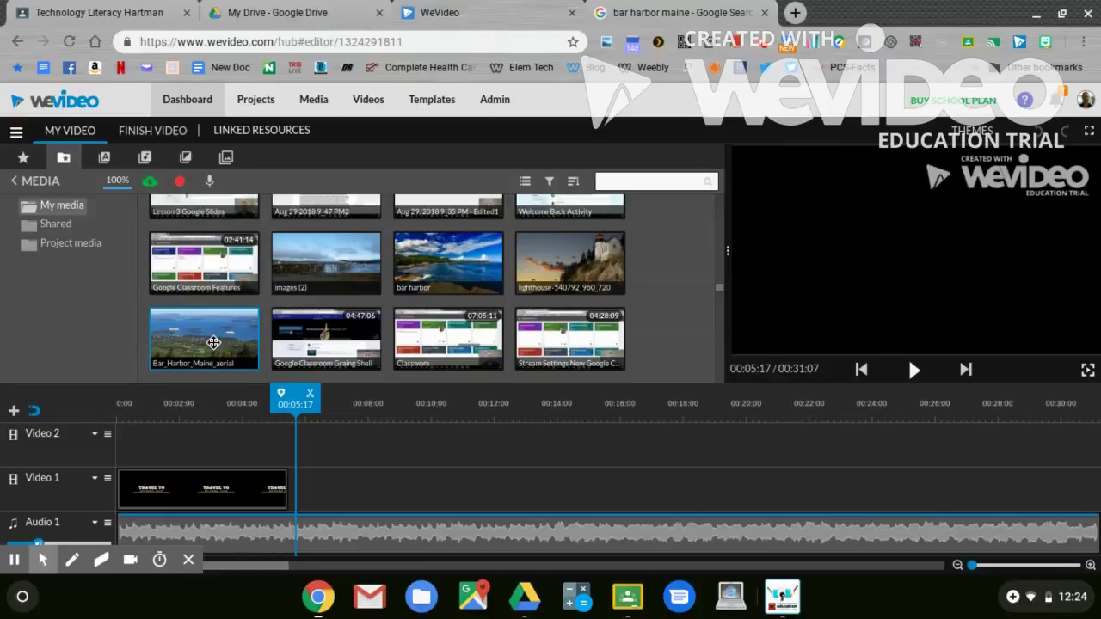
- Place the aerial, lighthouse, pier and bar harbor photos after the title clip on Video 1
drag(214, 343, 307, 481)
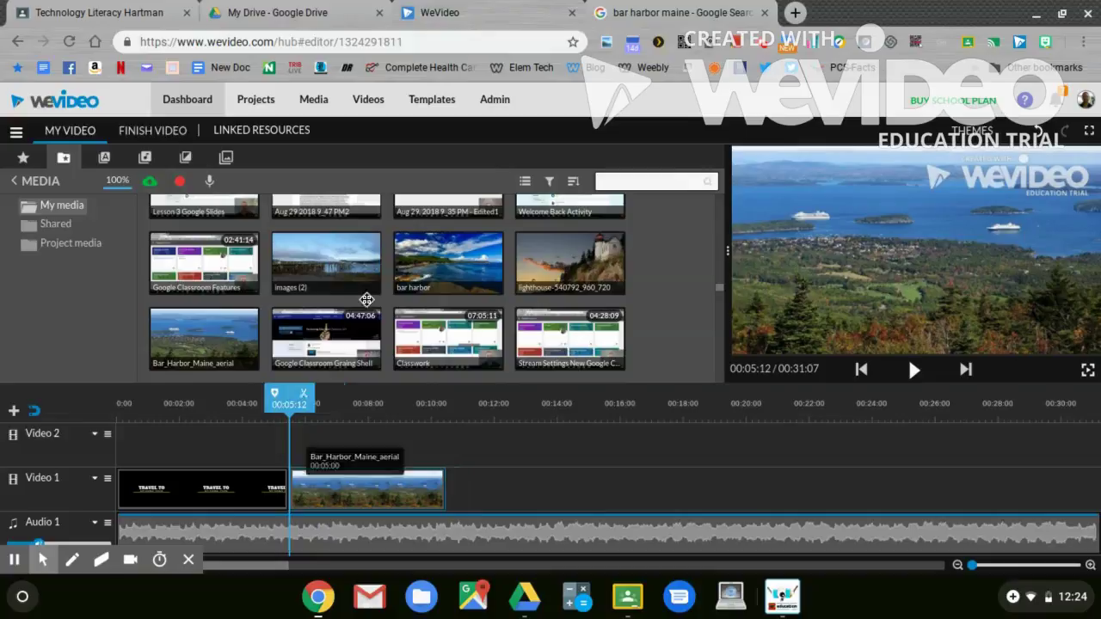
click(534, 266)
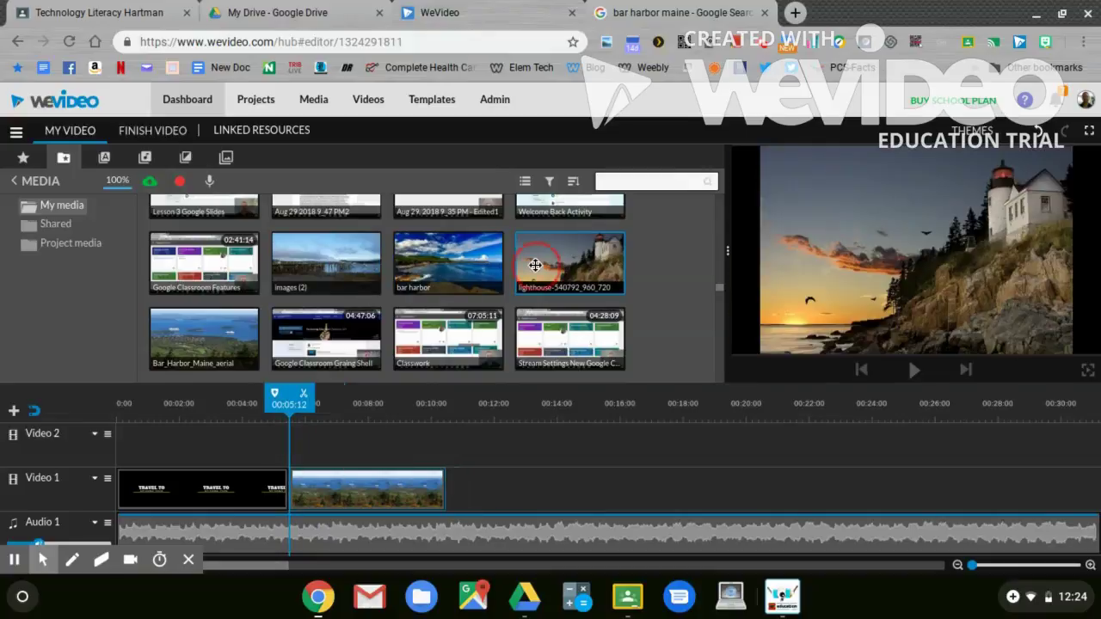
drag(532, 283, 469, 482)
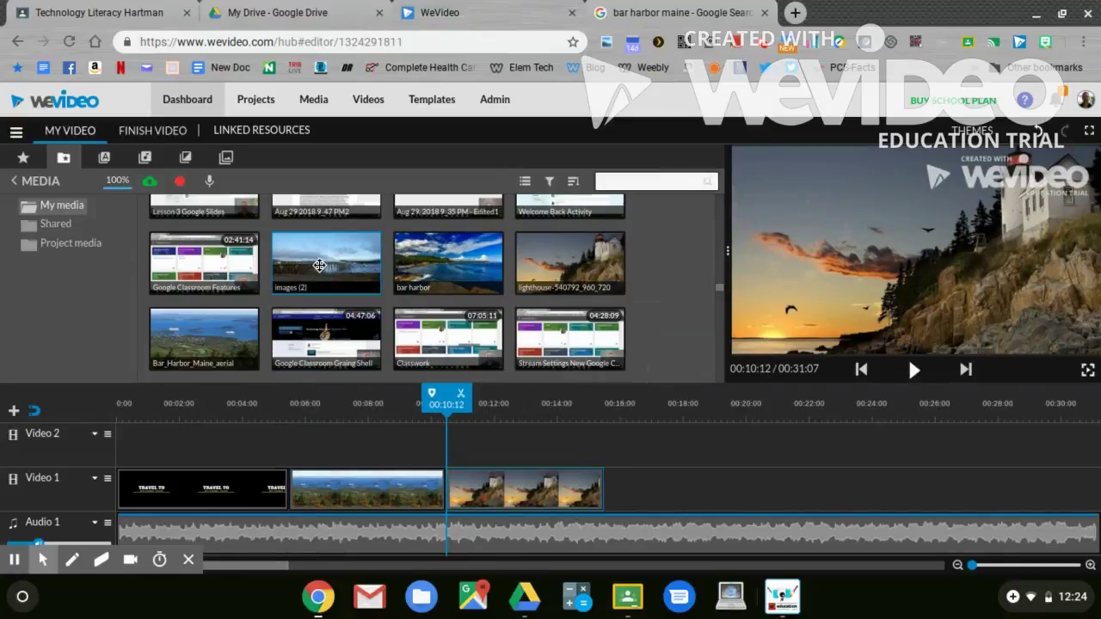
drag(319, 266, 624, 487)
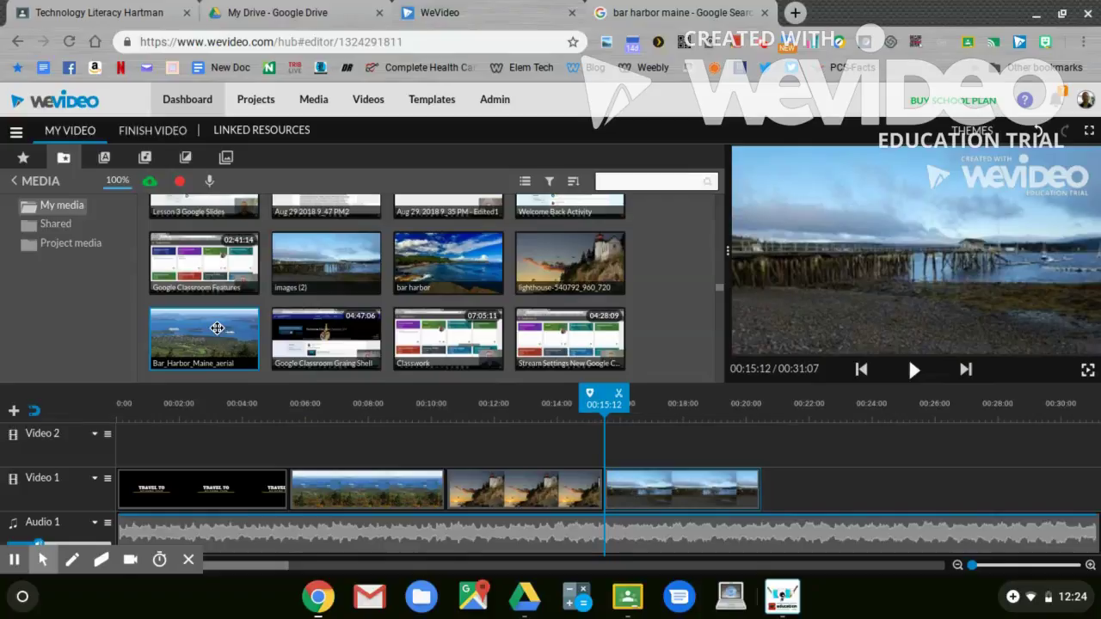
drag(449, 262, 788, 484)
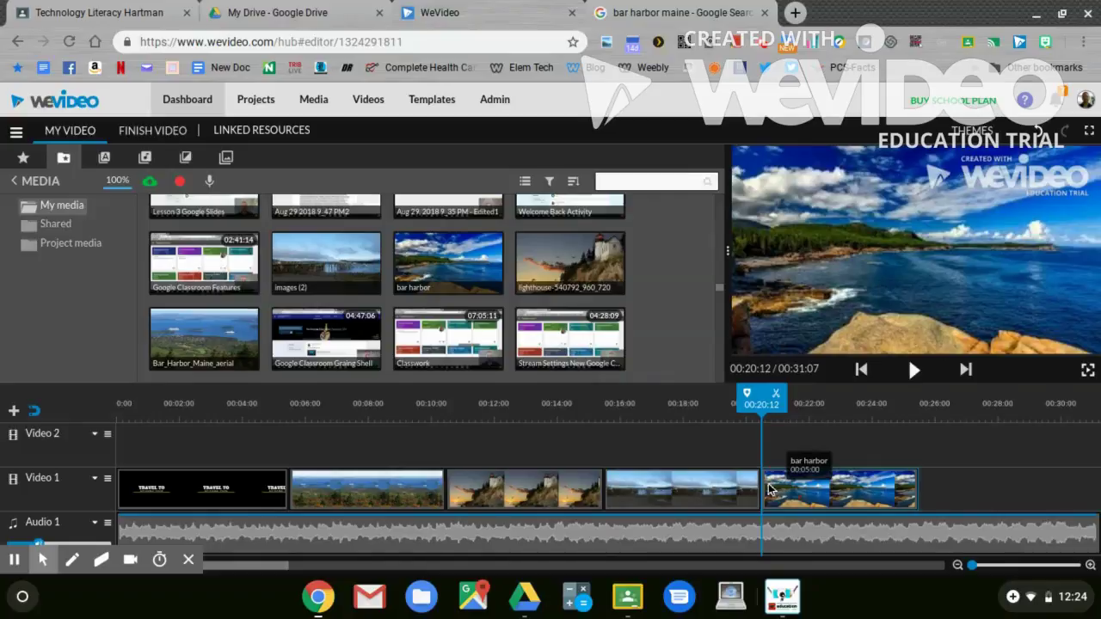
- Play the 00:31:07 video back from the beginning
drag(761, 397, 411, 398)
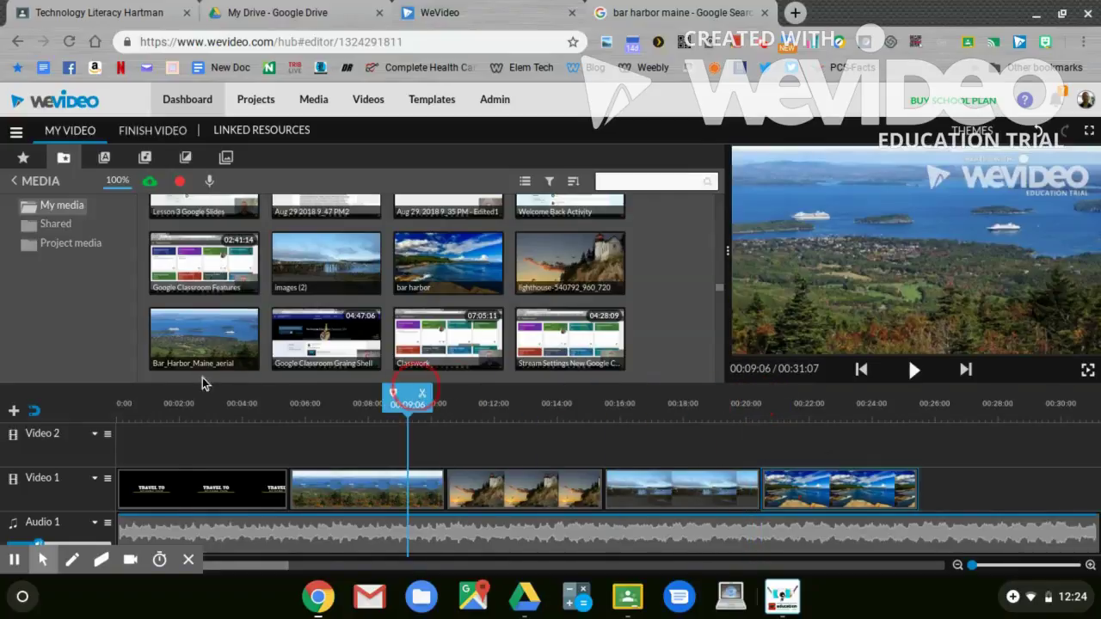
drag(146, 397, 118, 384)
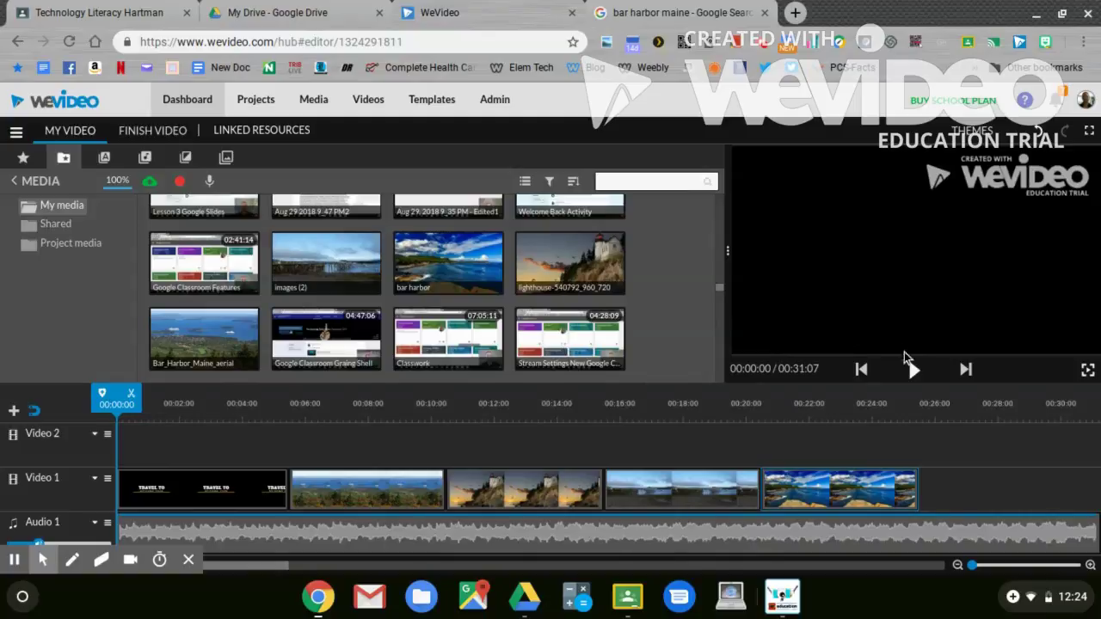
click(918, 371)
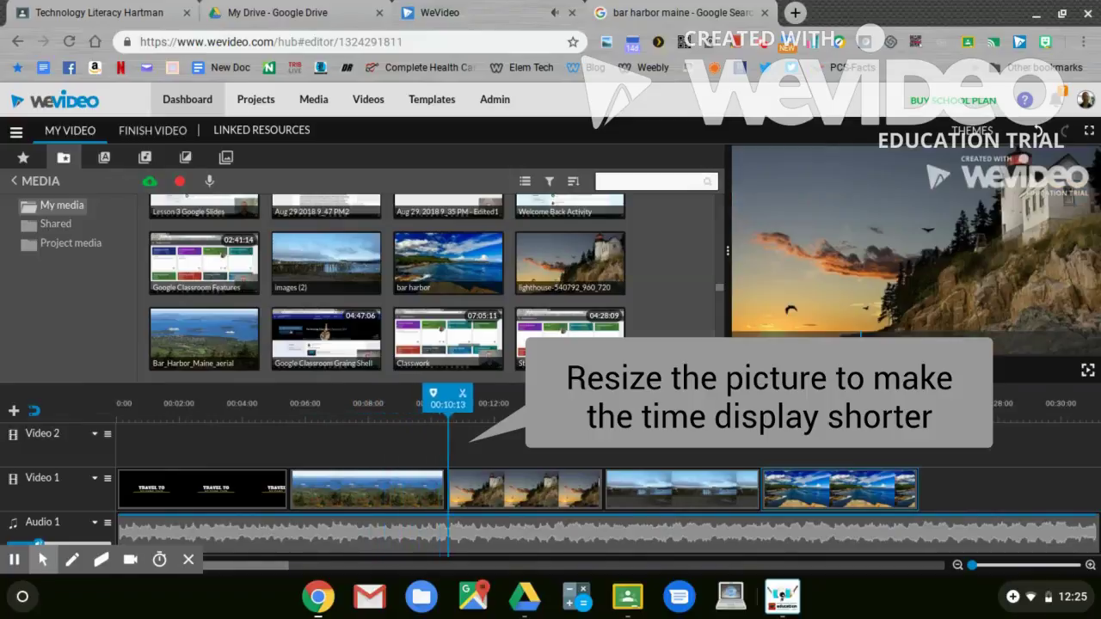
key(space)
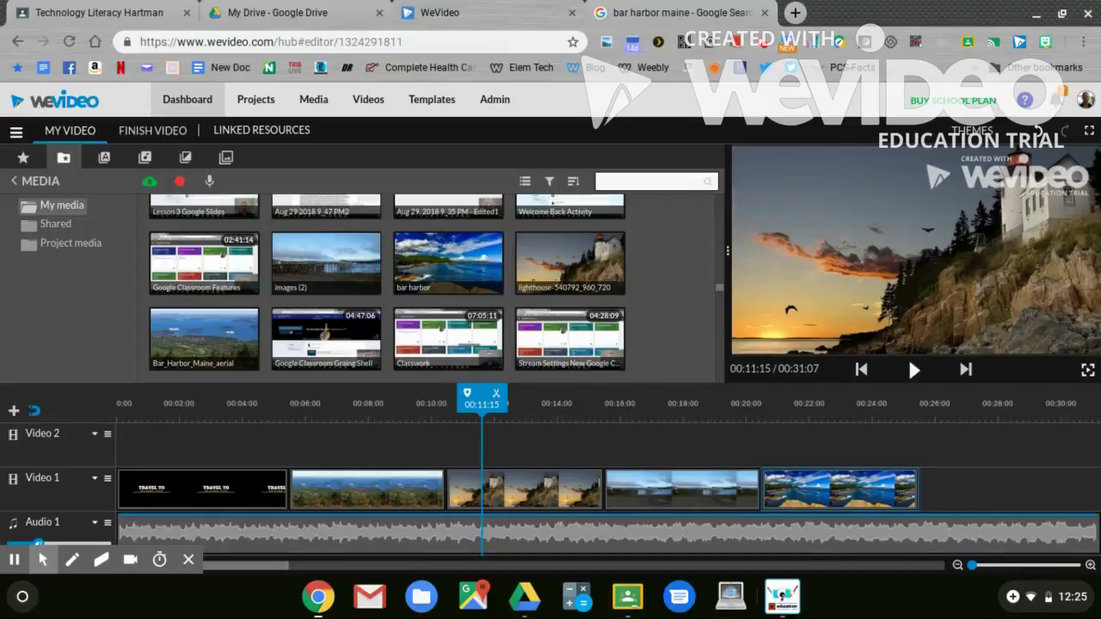
- Drop Wipe left and Wipe right transitions between the aerial, lighthouse, pier and bar harbor clips, then play them
click(186, 156)
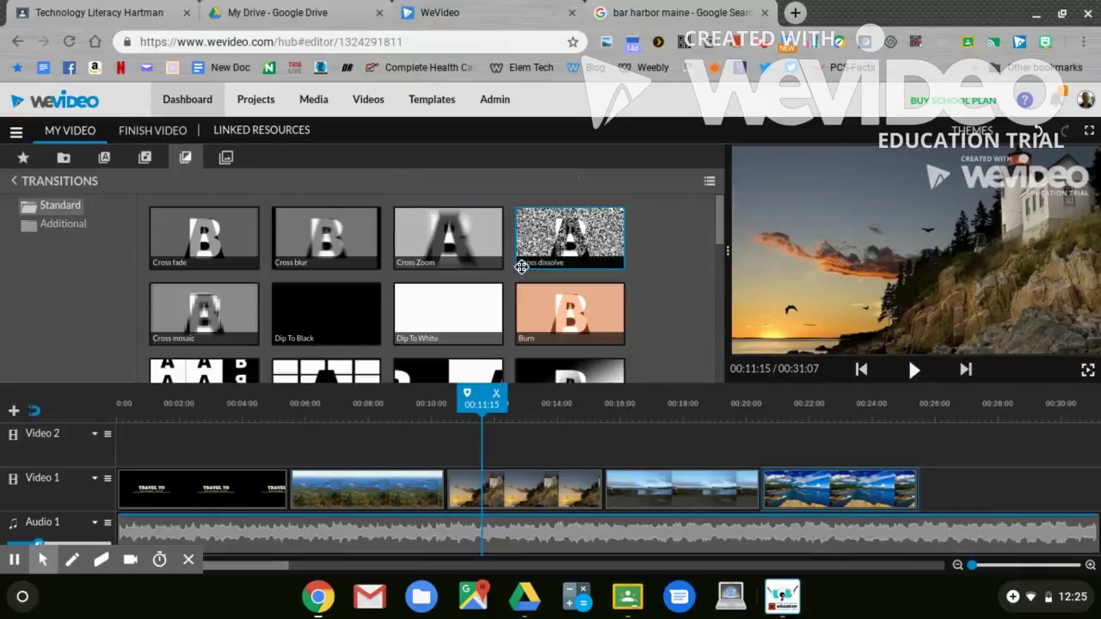
scroll(521, 267, down, 5)
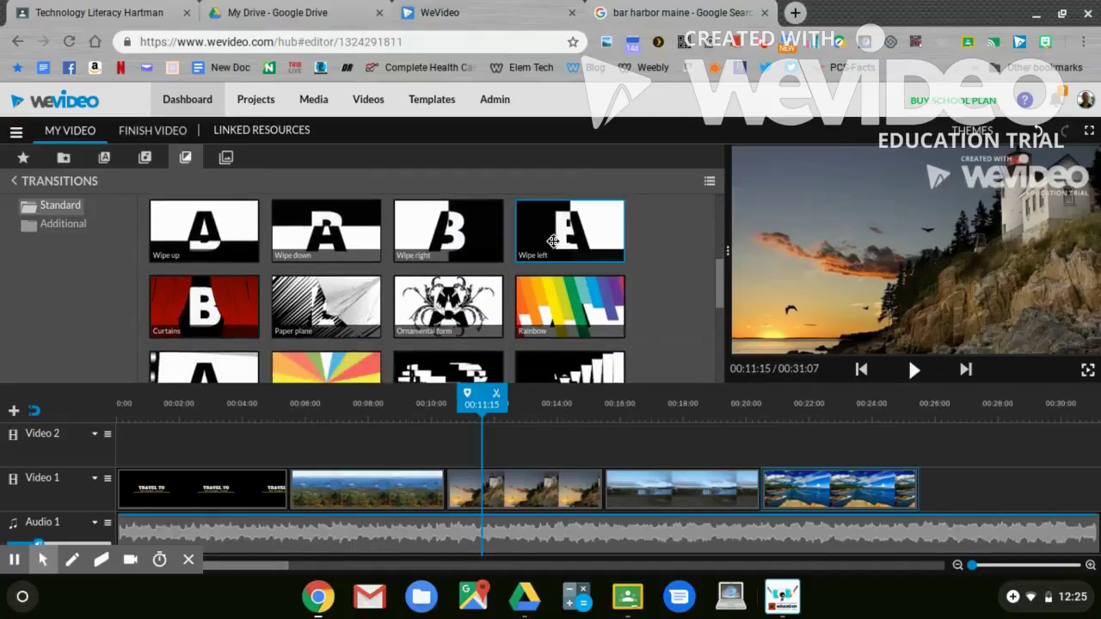
click(554, 240)
drag(555, 239, 442, 479)
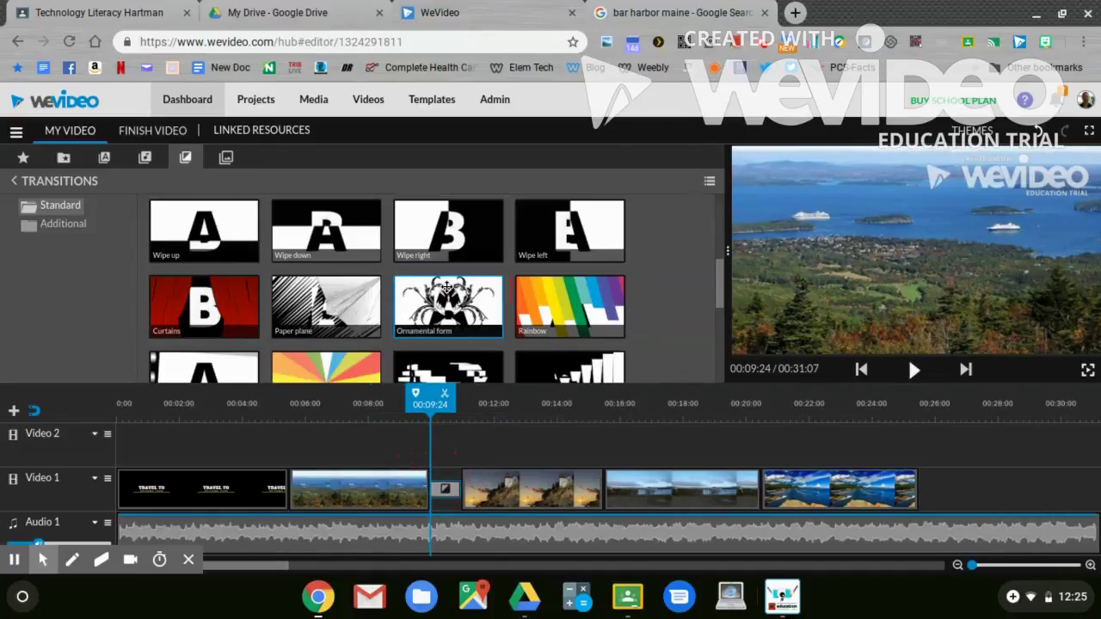
drag(456, 238, 608, 475)
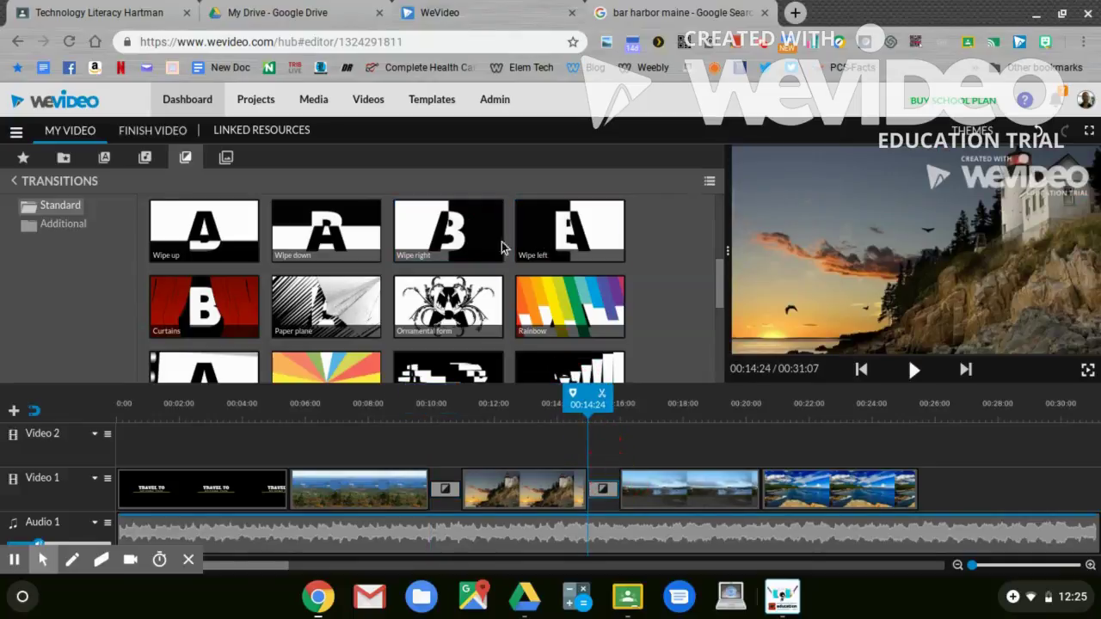
click(455, 238)
drag(455, 238, 760, 475)
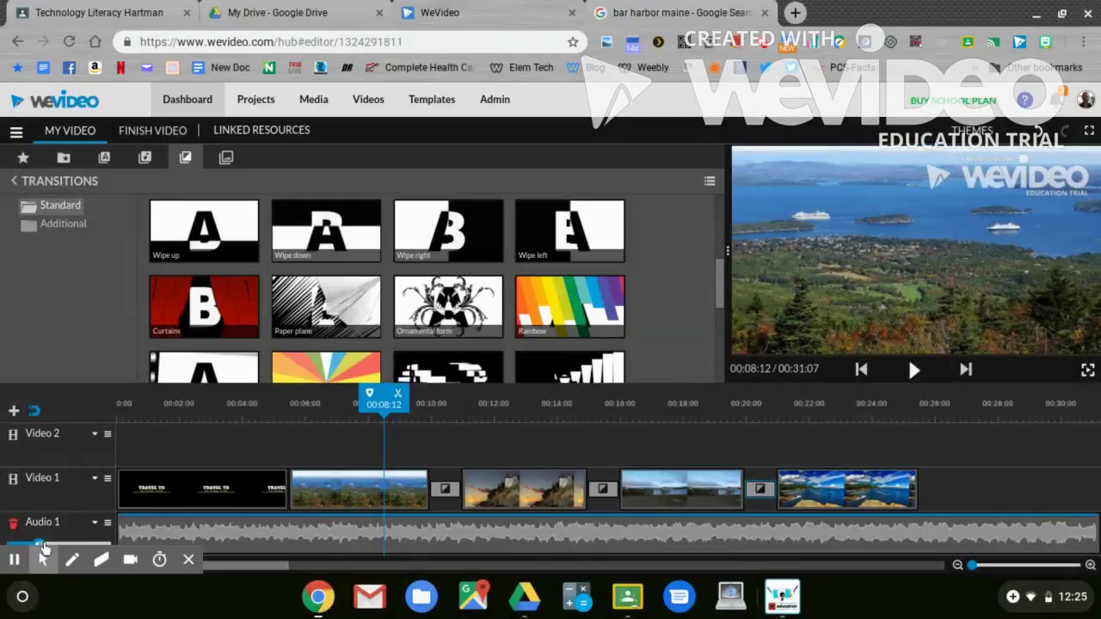
click(913, 371)
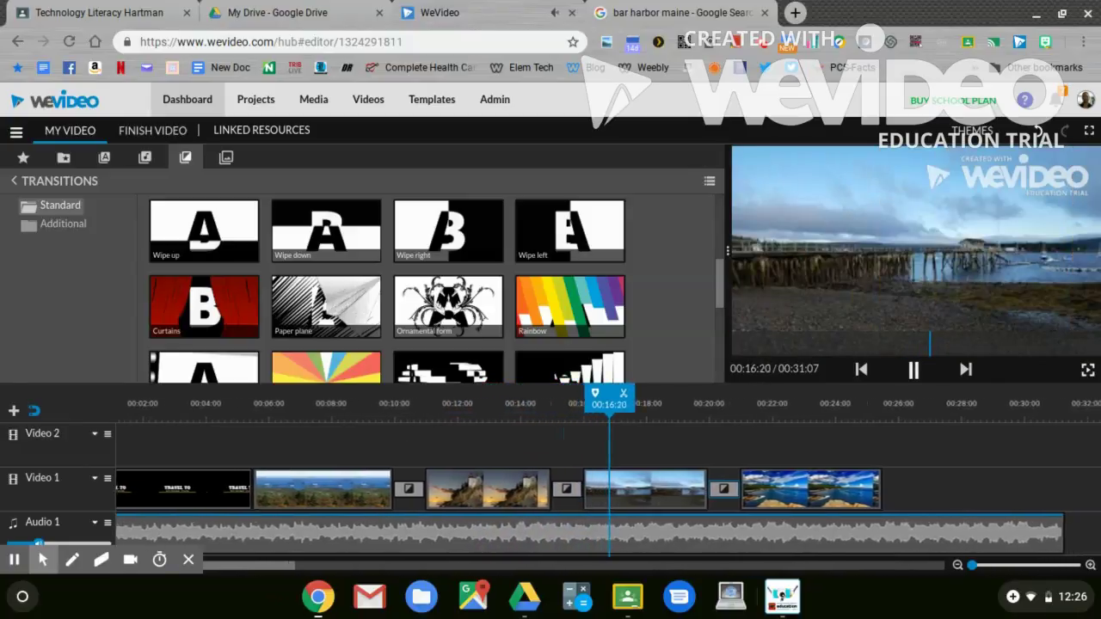
click(913, 370)
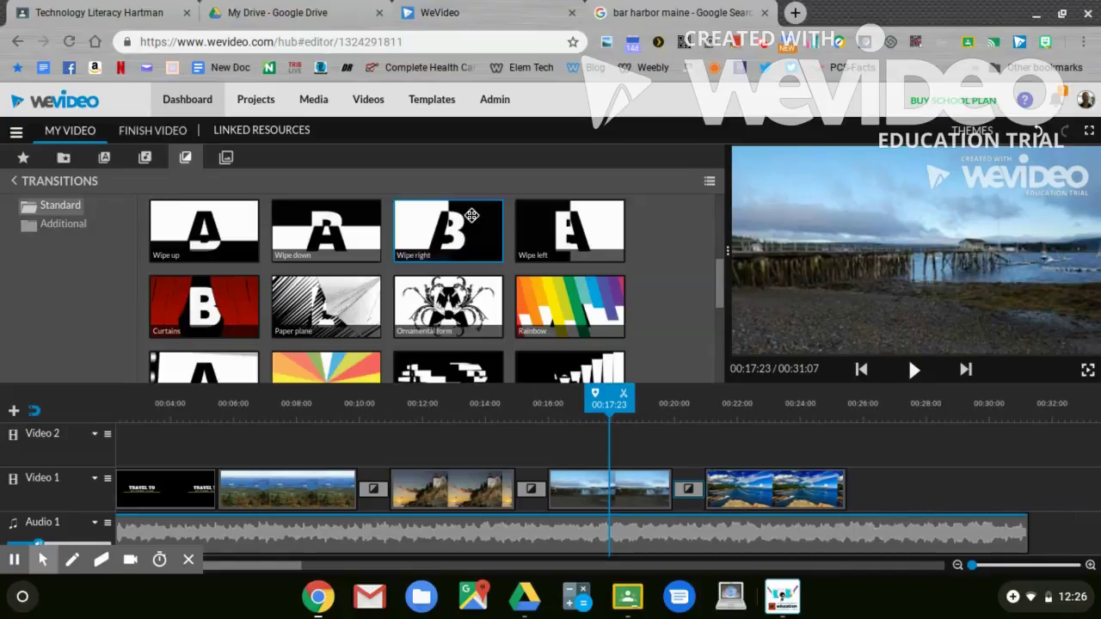
- Place the Split - Lower third title on Video 2 above the lighthouse photo
click(104, 158)
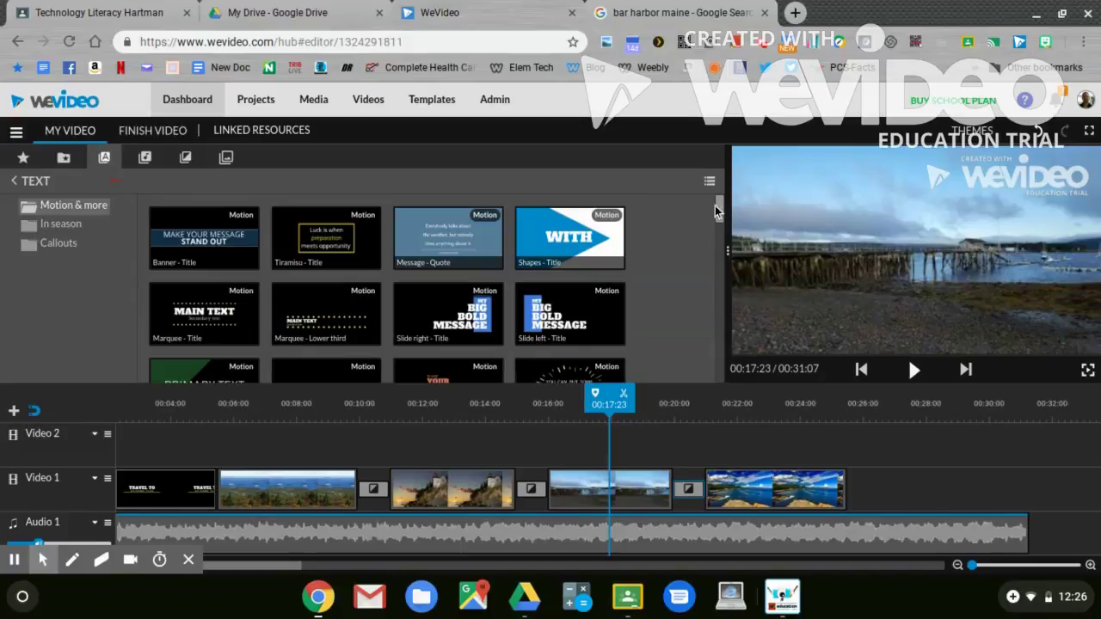
scroll(720, 208, down, 5)
click(323, 271)
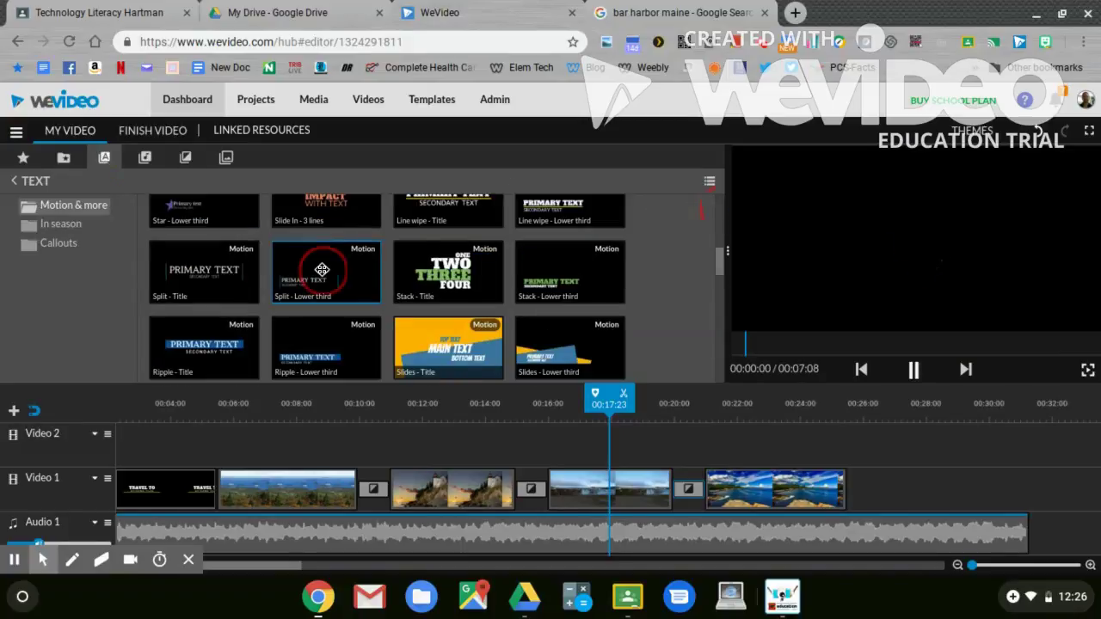
drag(409, 363, 420, 453)
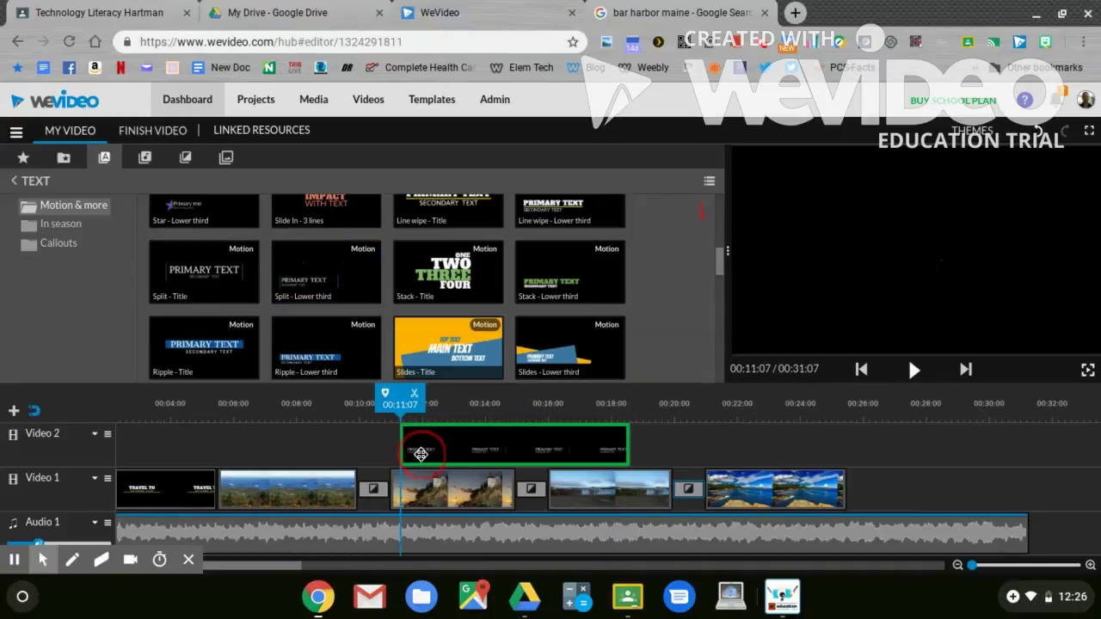
- Trim the lower-third title clip so it ends around 00:15
click(413, 455)
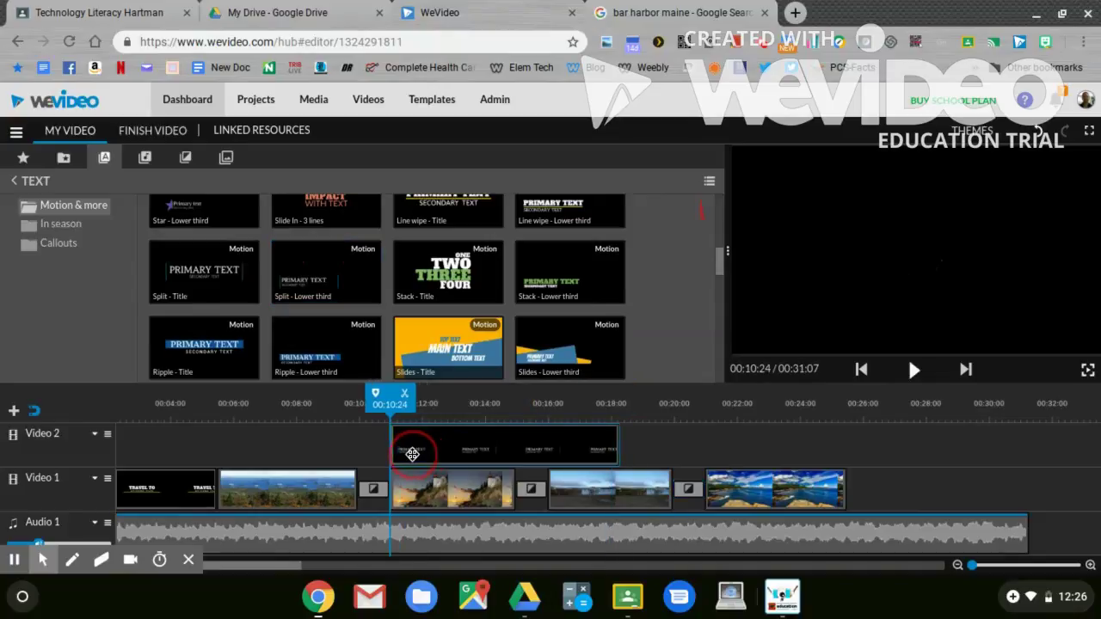
click(621, 447)
drag(616, 440, 480, 453)
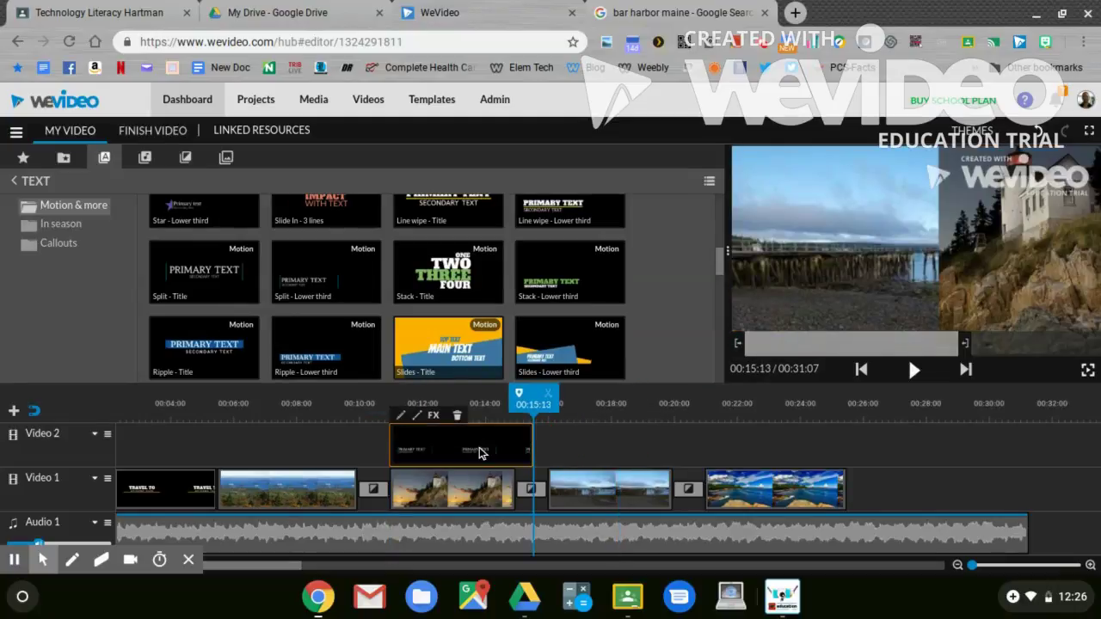
- Set the title text to 'Bar Harbor' with subtitle 'has many lighthouses.' and preview the animation
double_click(480, 454)
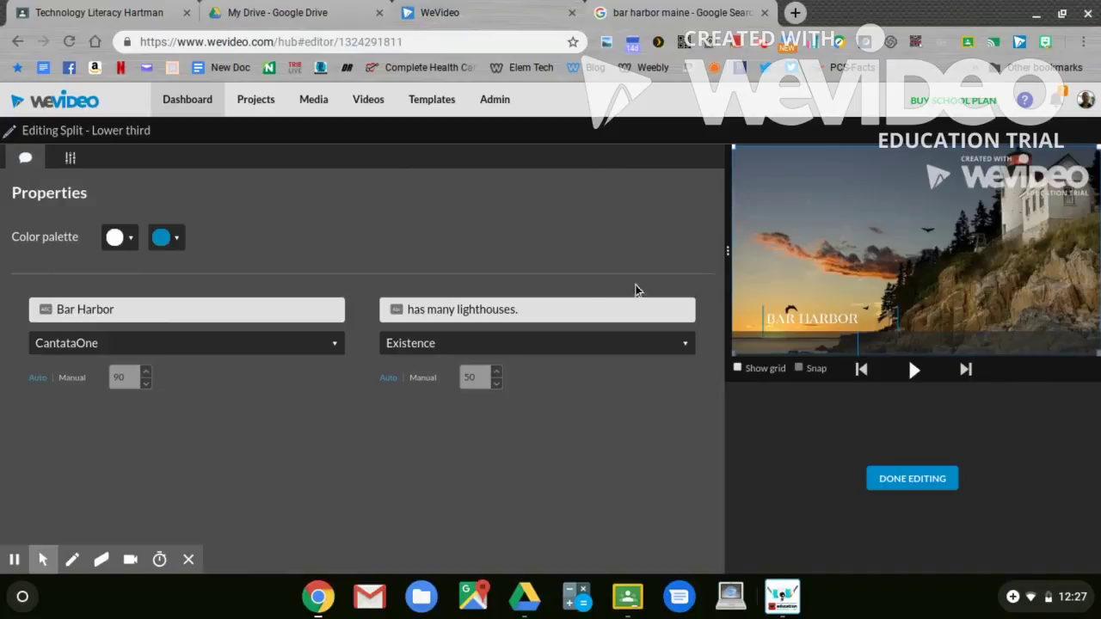
click(914, 369)
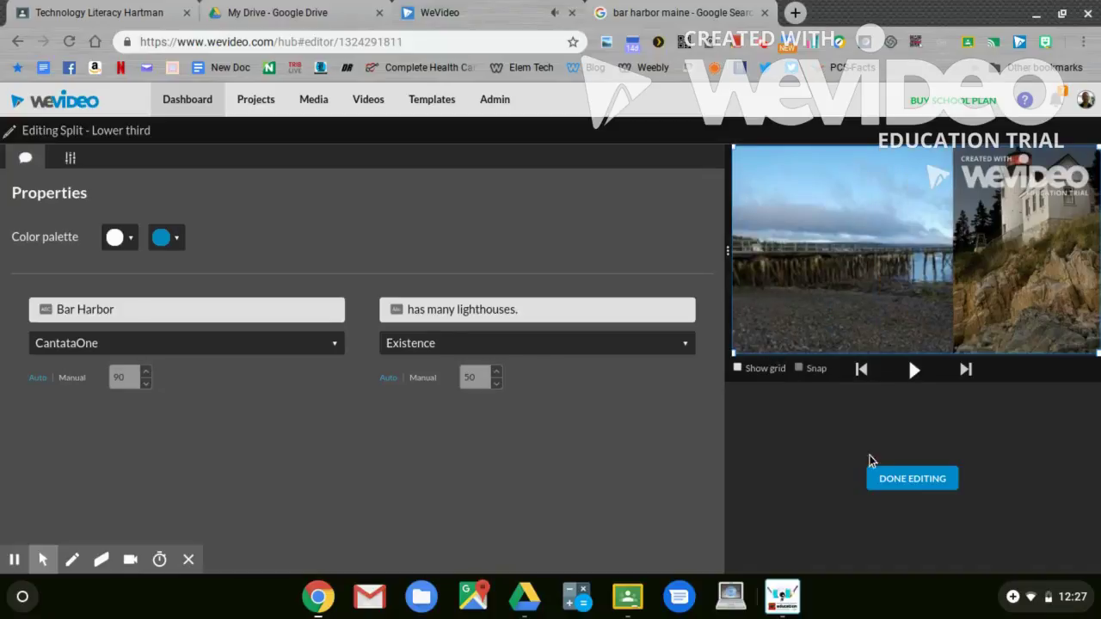
click(886, 479)
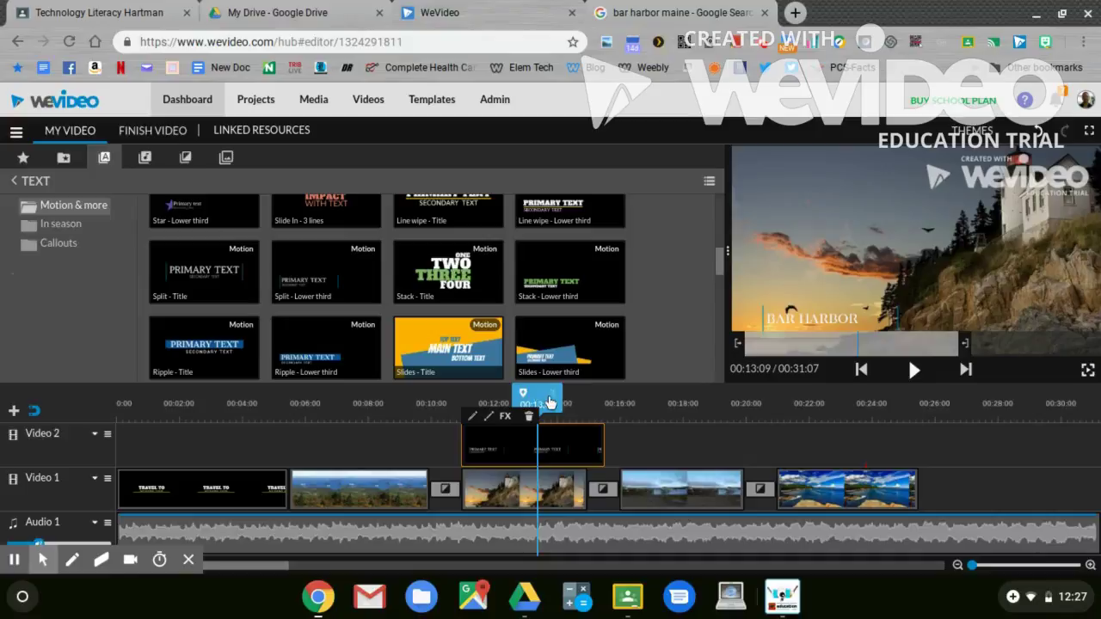
- Play the video from just before the title to watch it over the lighthouse photo
drag(537, 395, 428, 395)
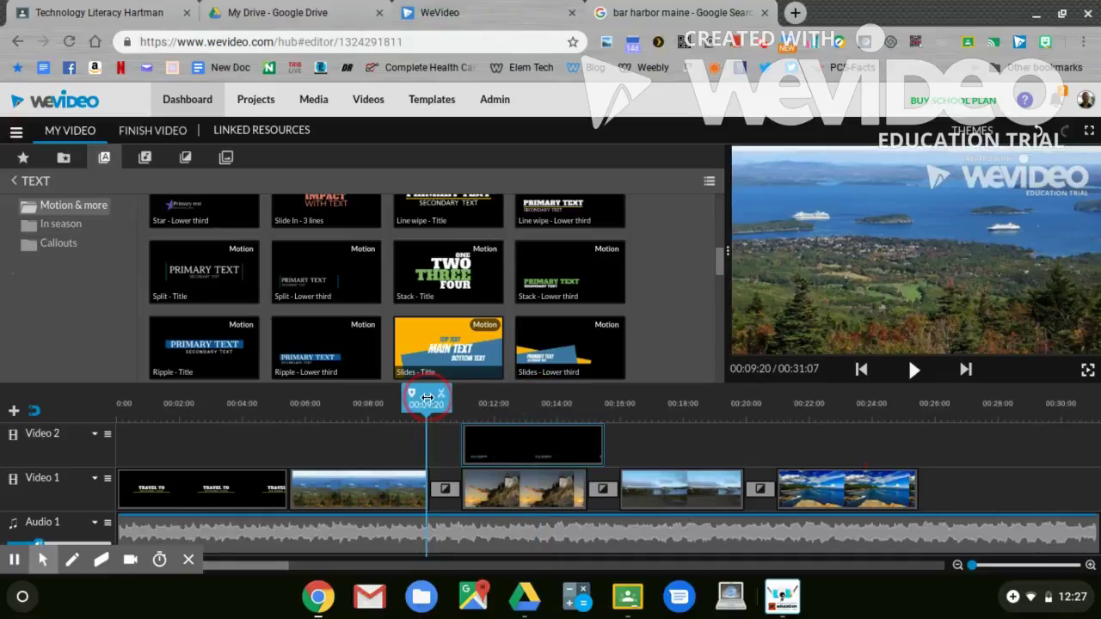
click(911, 373)
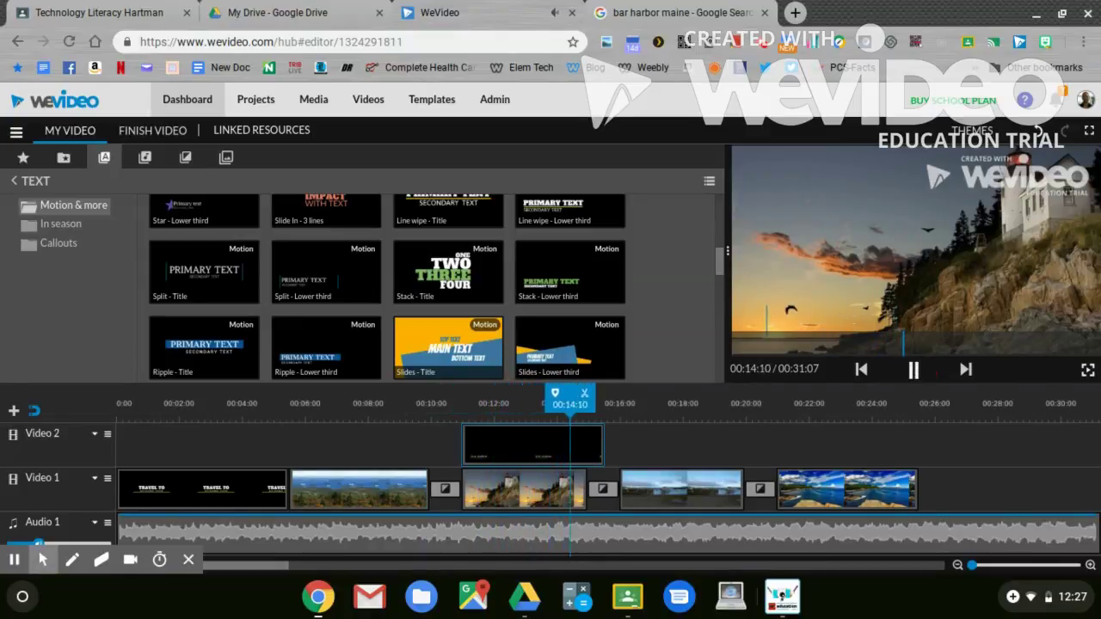
click(914, 370)
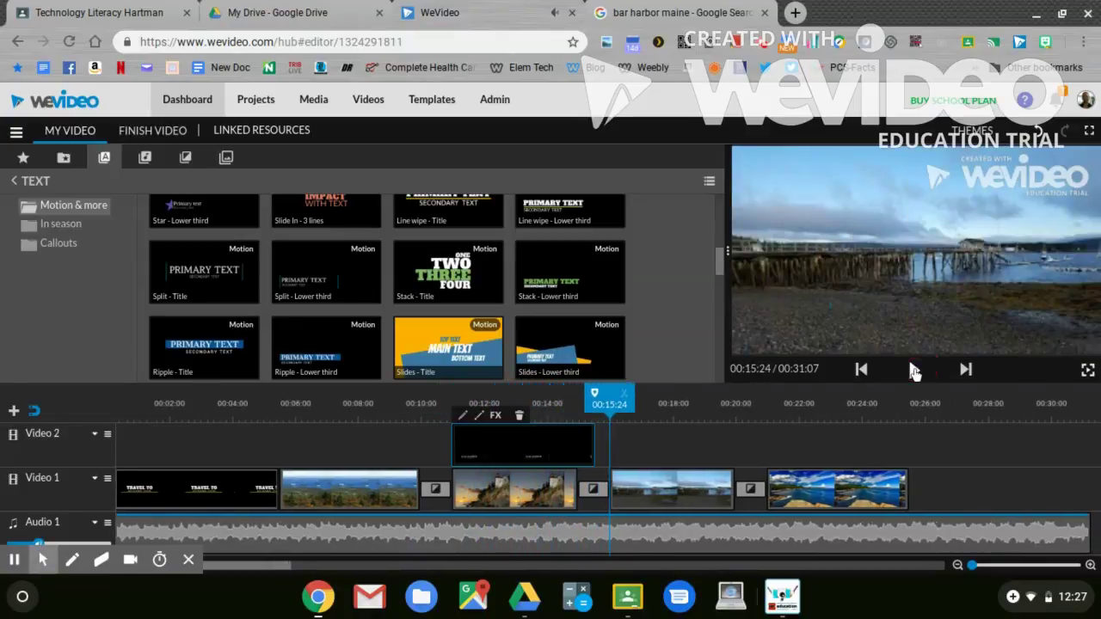
- Make the BAR HARBOR title text black
double_click(542, 457)
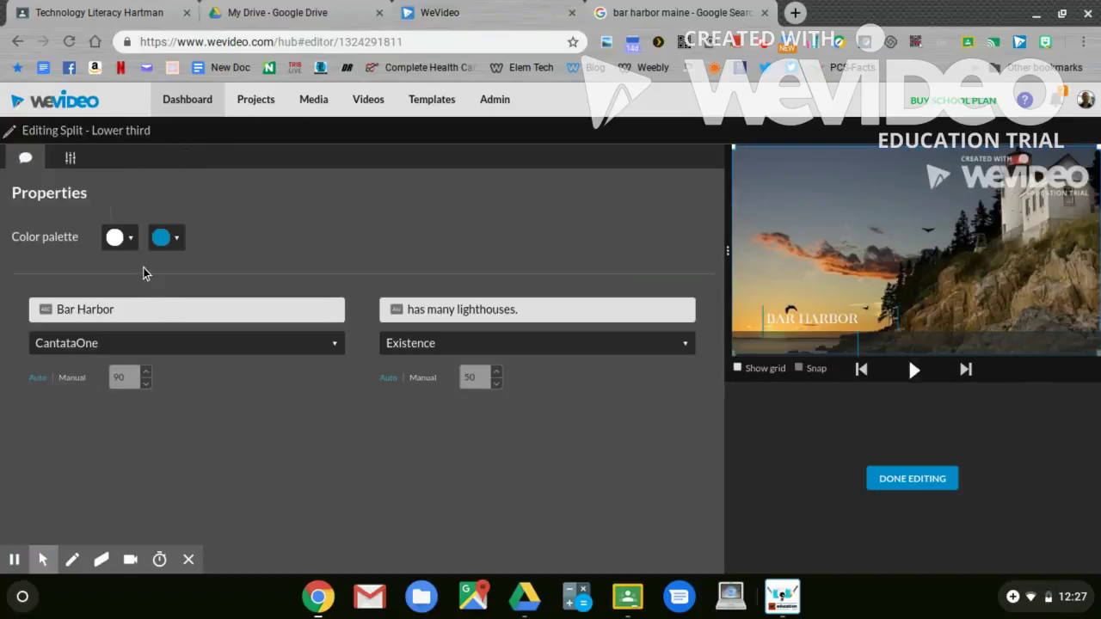
click(132, 243)
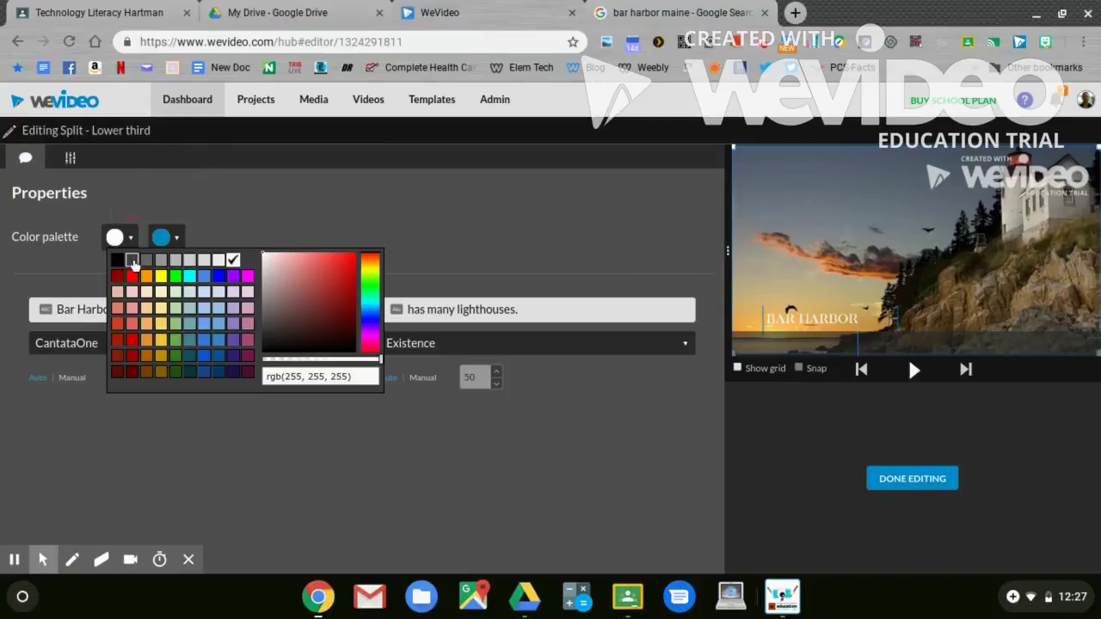
click(118, 260)
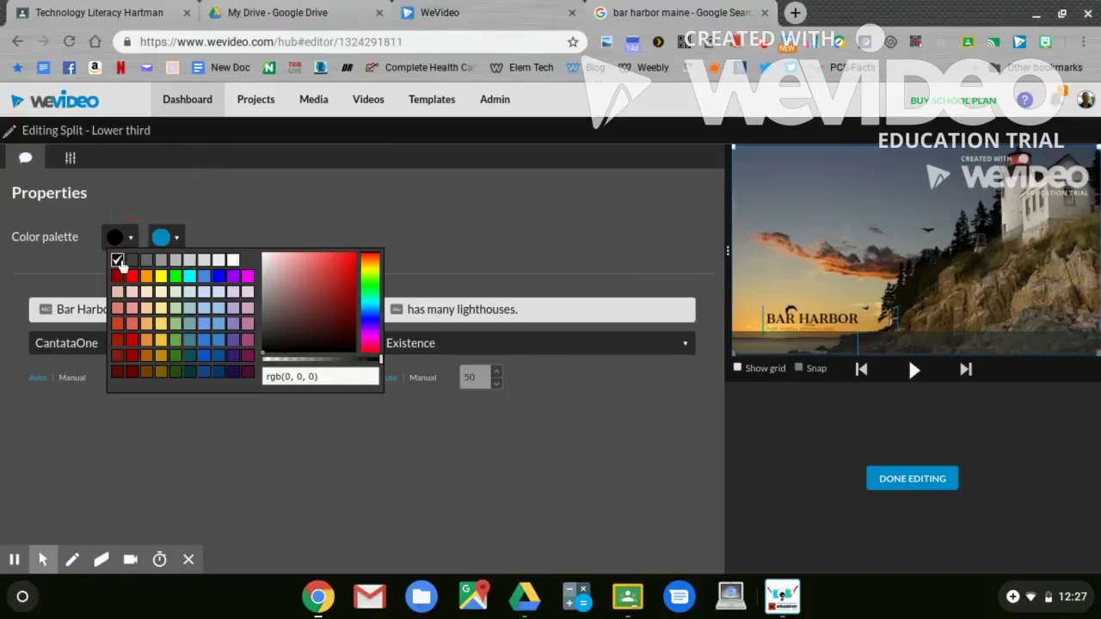
click(456, 466)
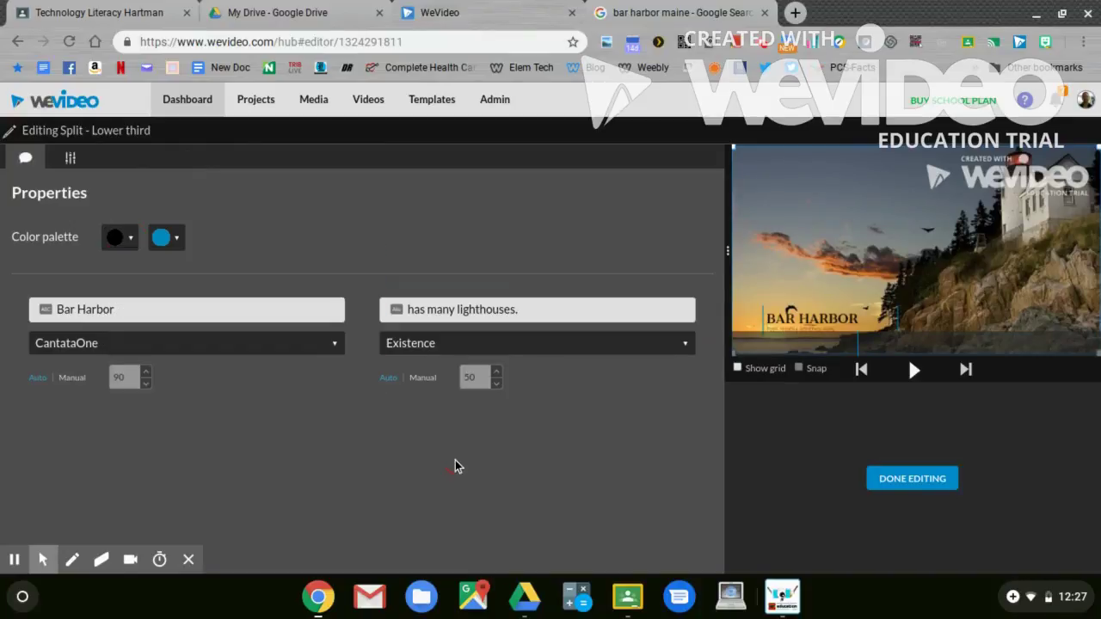
- Switch the subtitle to Manual size and raise it to 54
click(498, 373)
click(424, 381)
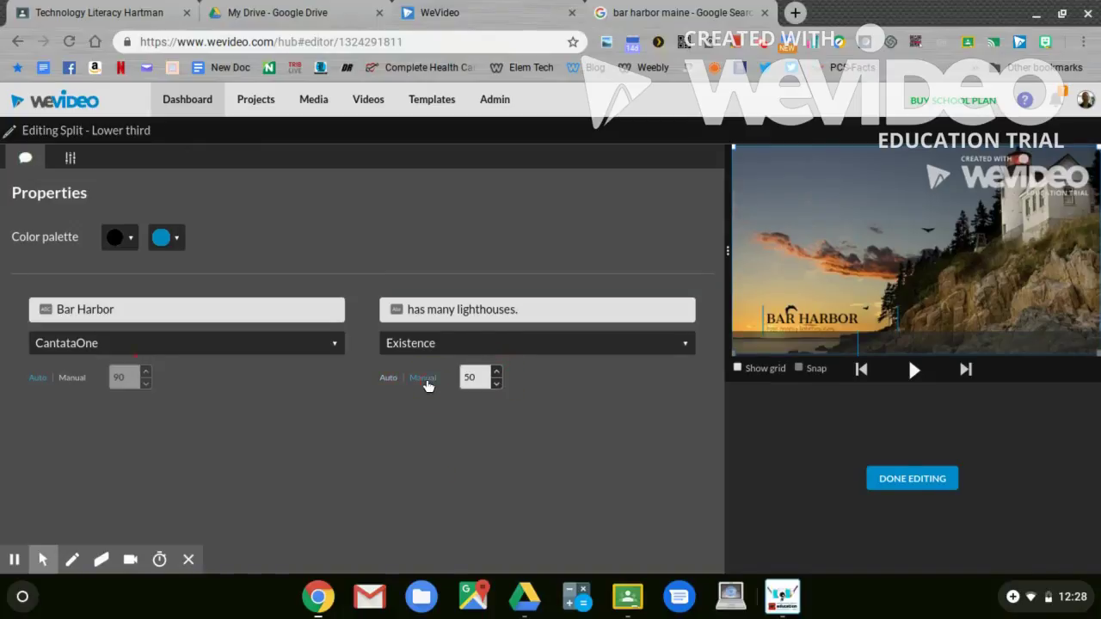
click(497, 379)
click(887, 478)
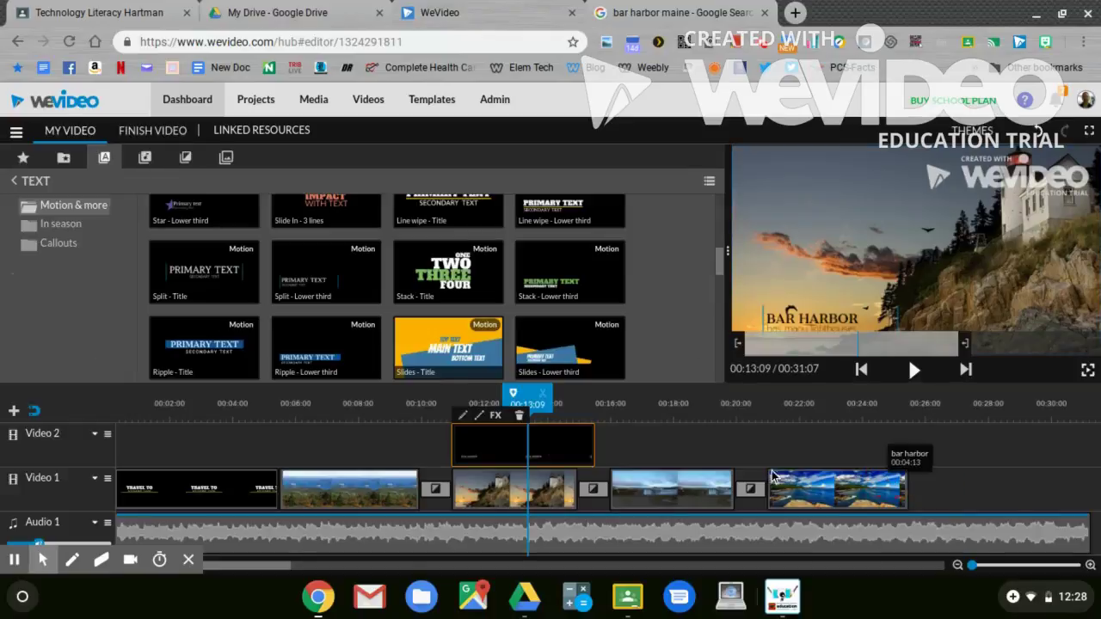
drag(514, 395, 410, 395)
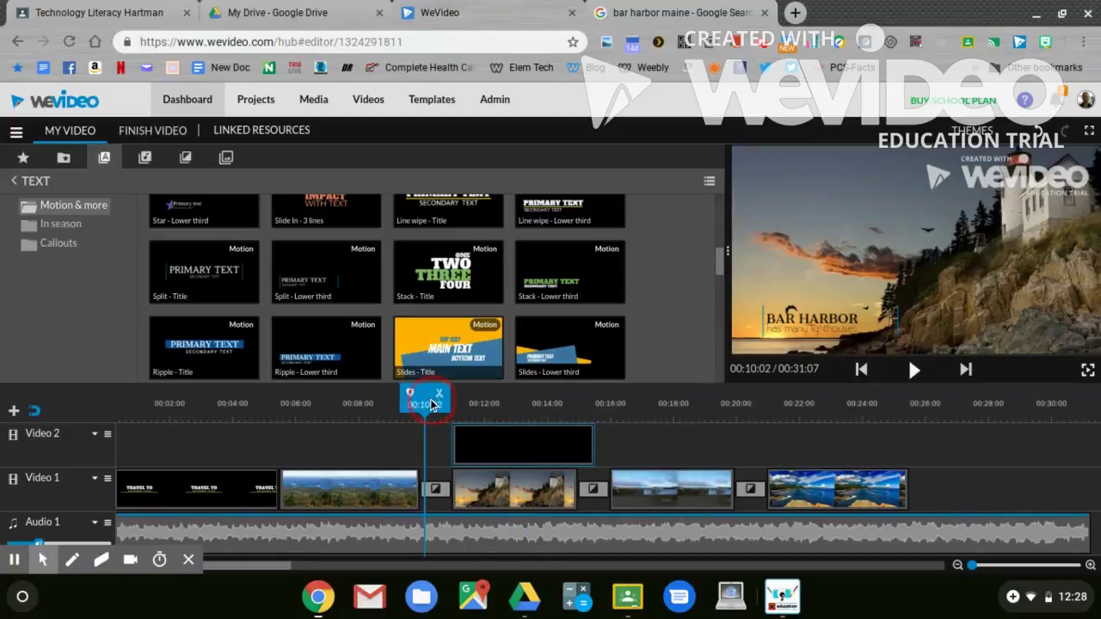
click(908, 377)
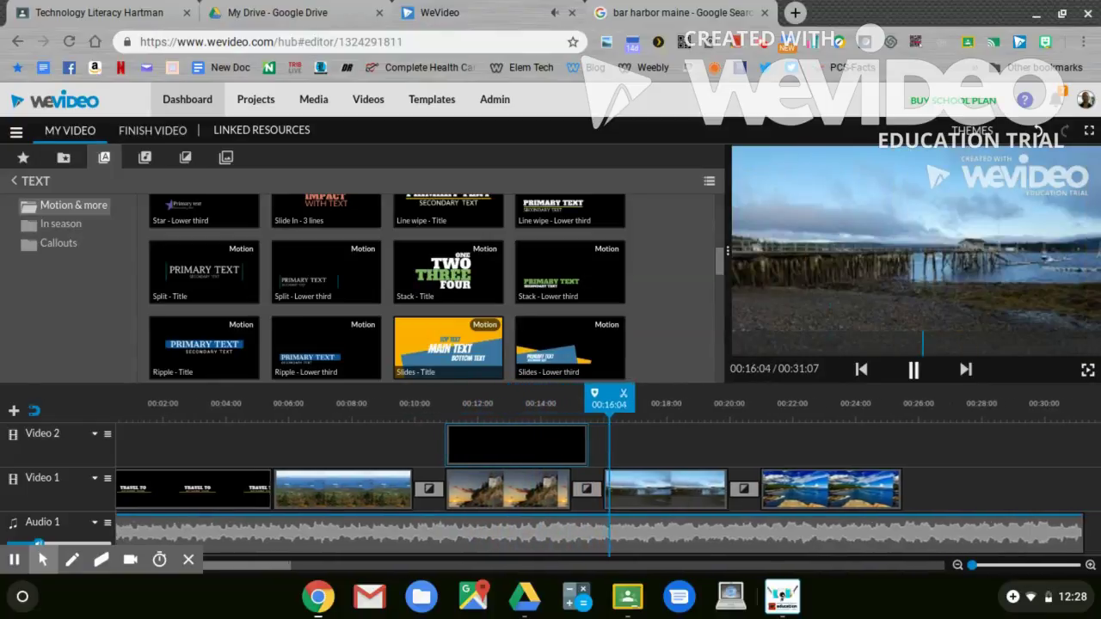
click(912, 370)
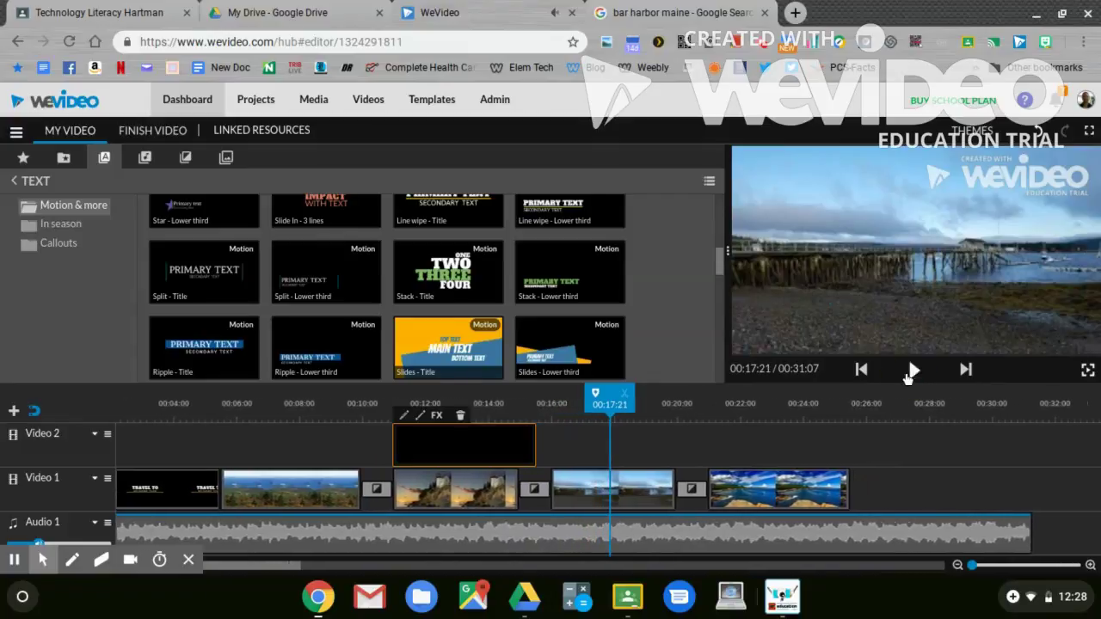